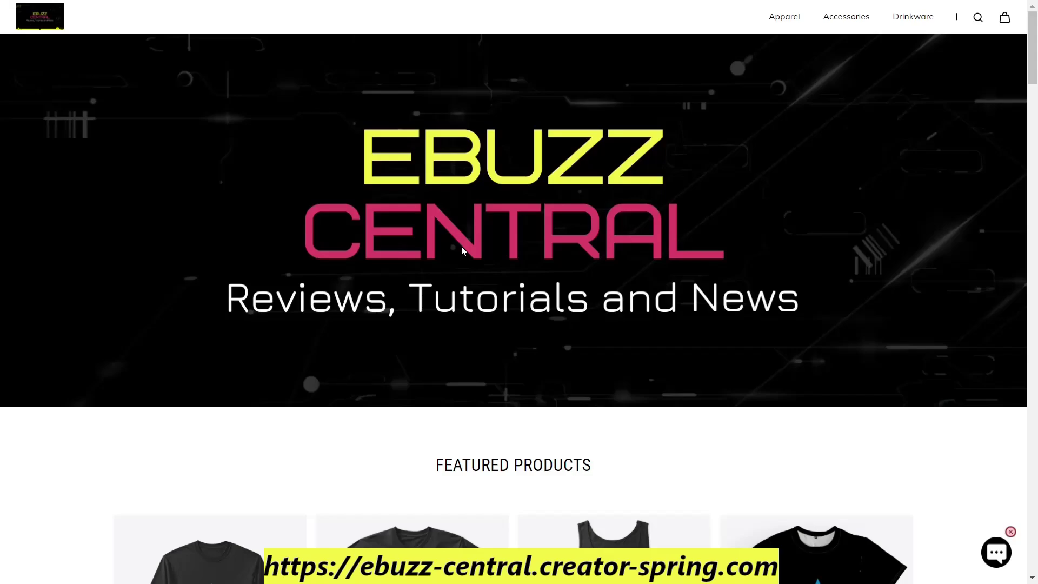
pyautogui.scroll(-5, 517, 234)
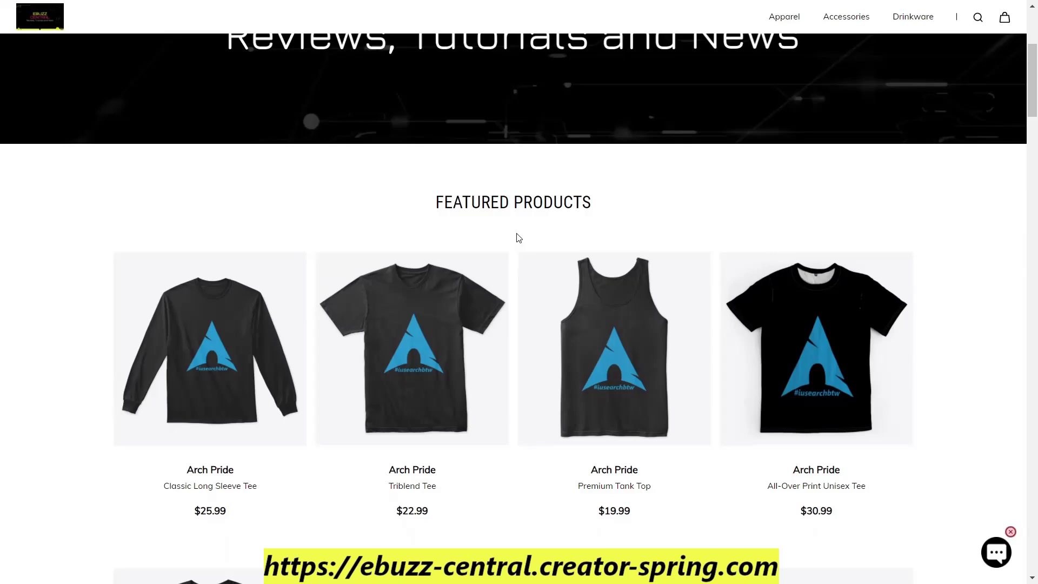
pyautogui.scroll(-3, 518, 238)
pyautogui.scroll(-3, 517, 238)
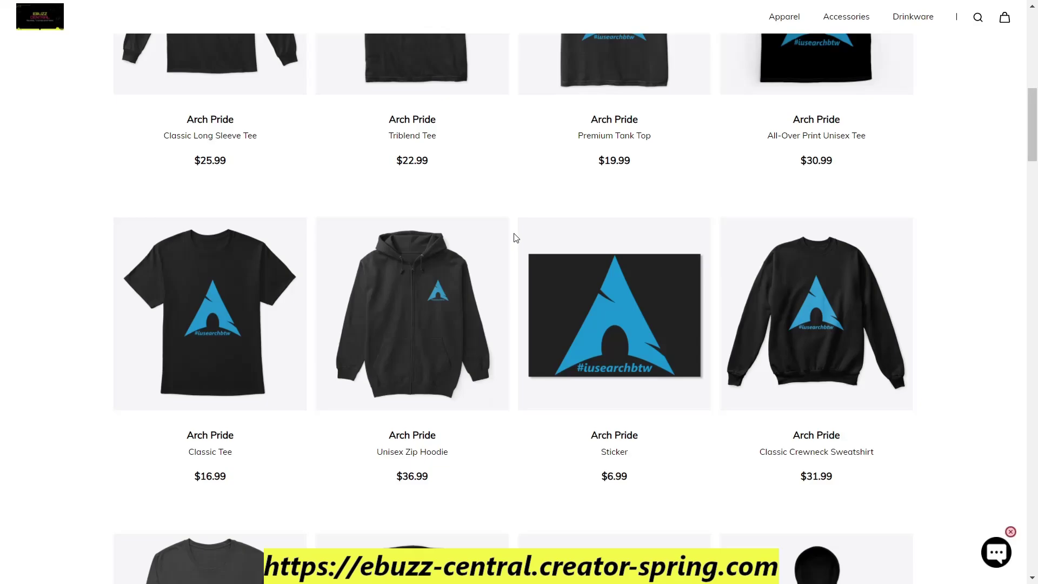
pyautogui.scroll(-15, 517, 238)
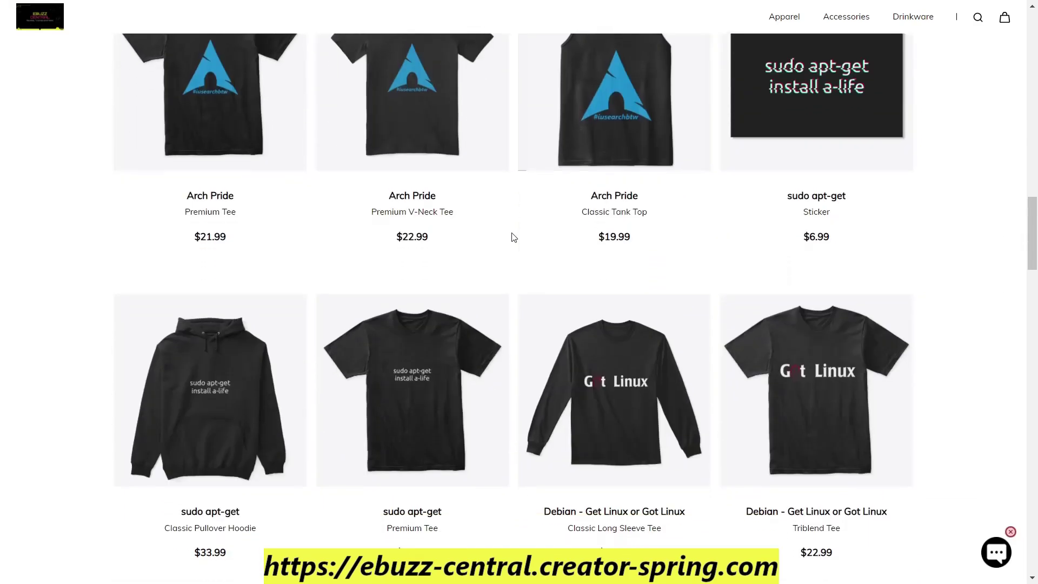
pyautogui.scroll(-9, 514, 238)
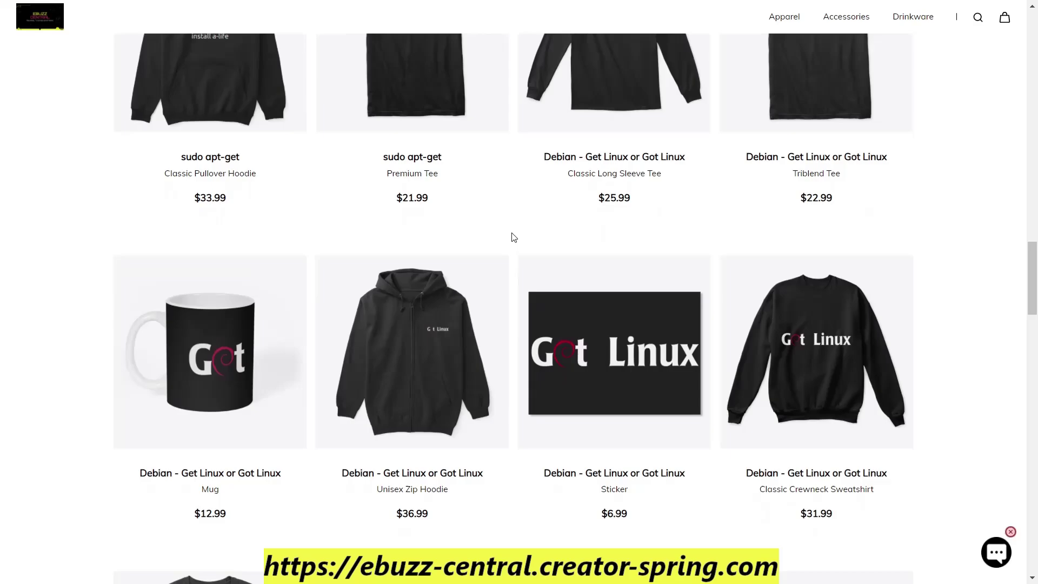
pyautogui.scroll(-20, 513, 237)
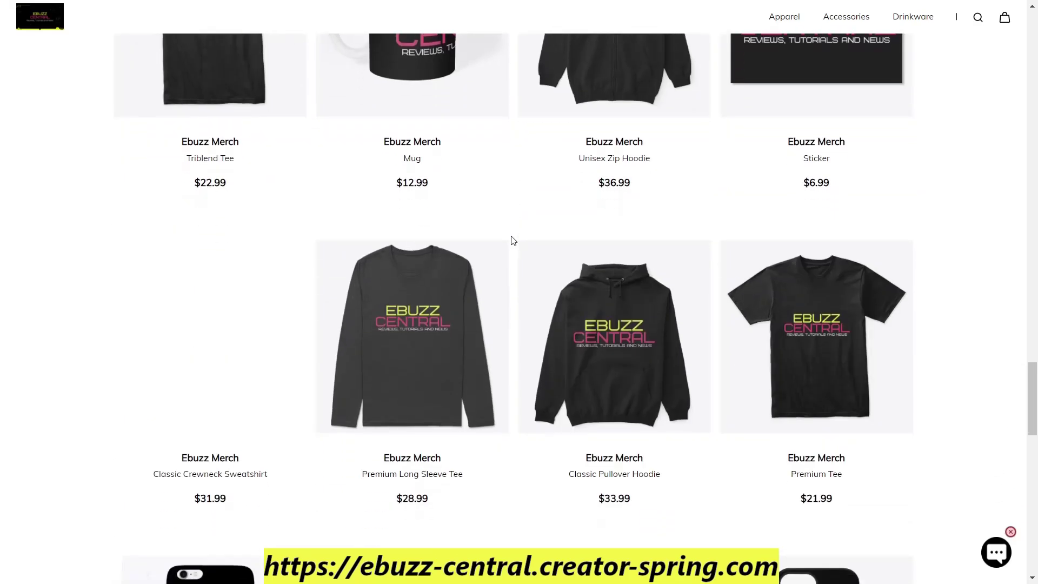
pyautogui.scroll(-7, 513, 241)
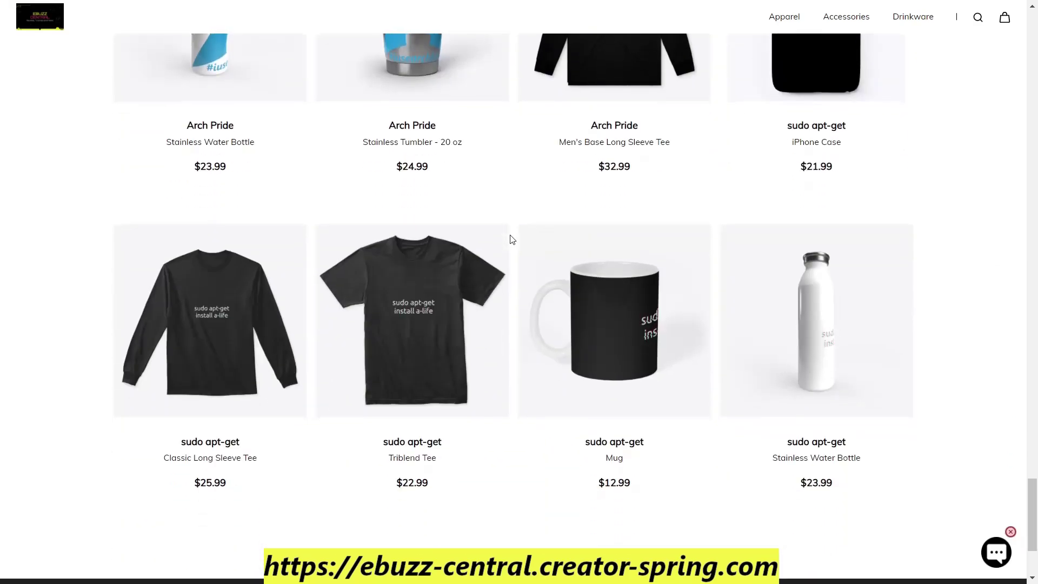
pyautogui.scroll(-15, 513, 239)
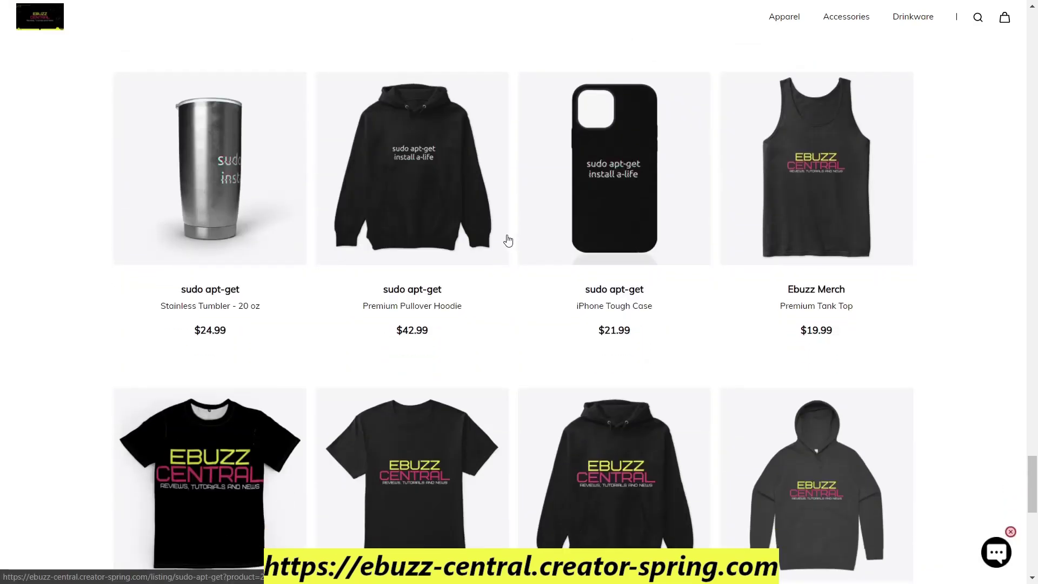
pyautogui.scroll(-12, 507, 240)
pyautogui.scroll(3, 506, 239)
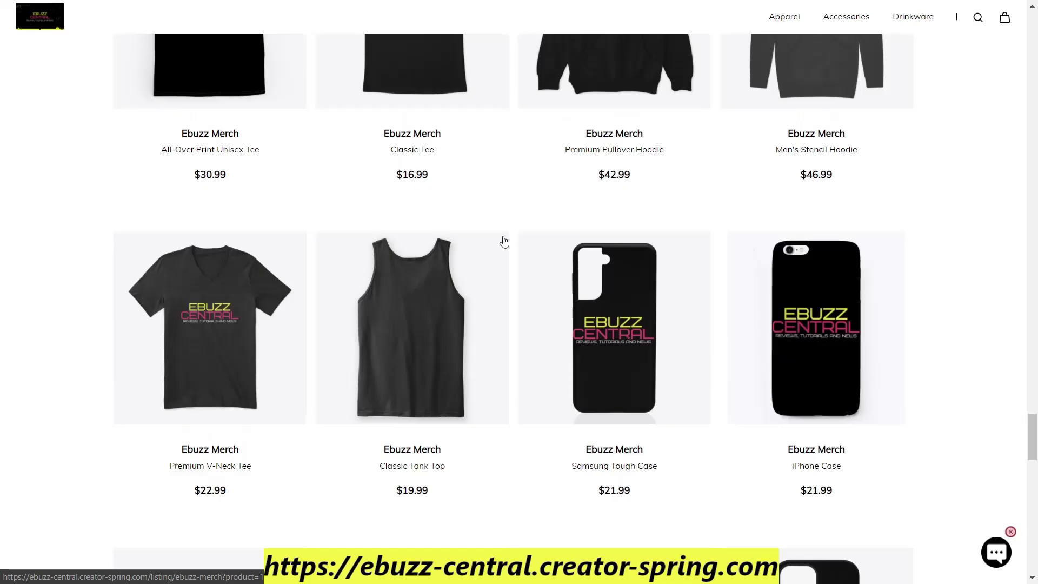
pyautogui.scroll(4, 503, 239)
pyautogui.scroll(-14, 503, 239)
pyautogui.scroll(9, 503, 242)
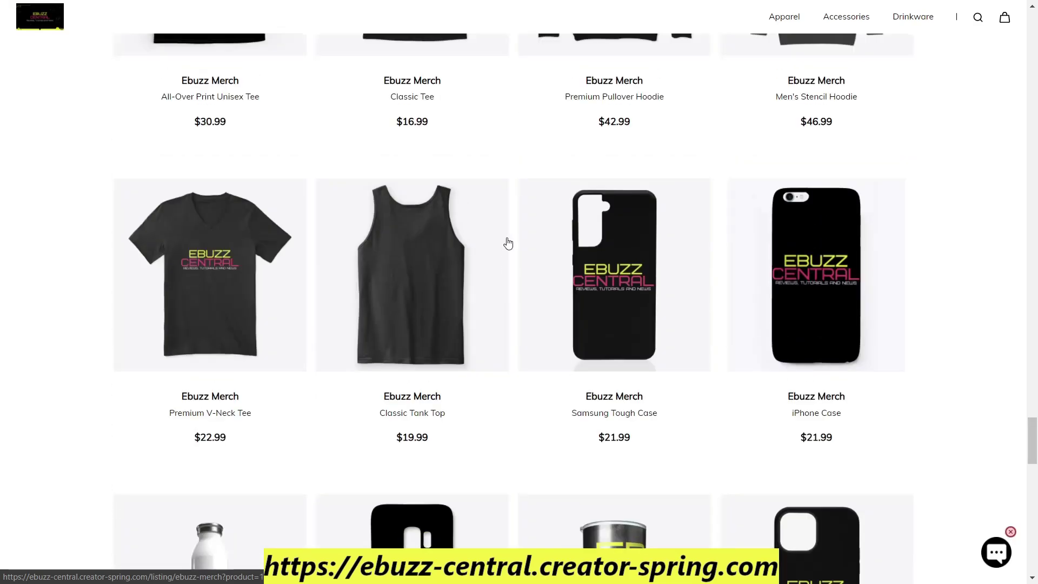
pyautogui.scroll(20, 505, 238)
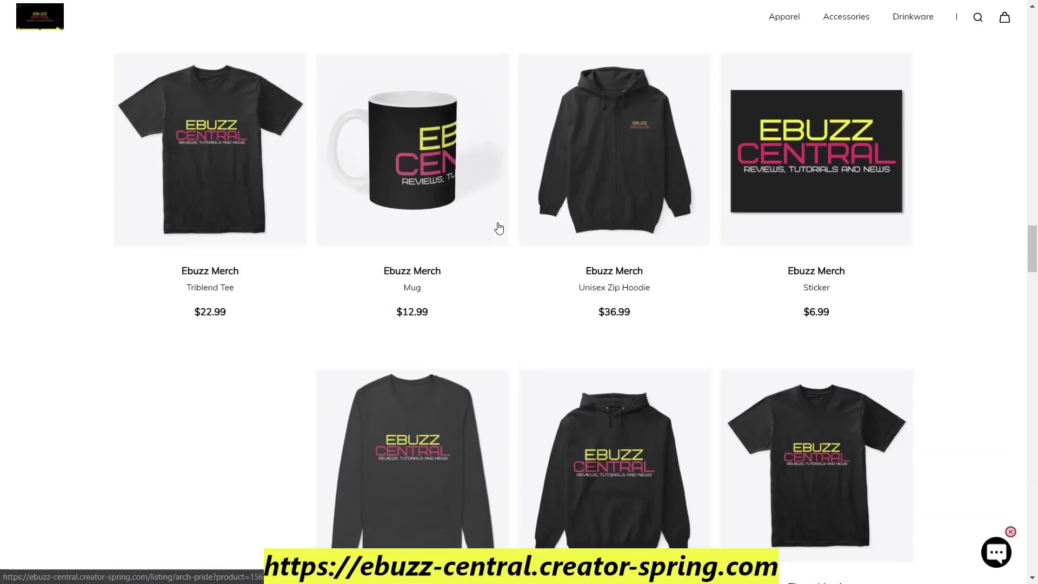
pyautogui.scroll(20, 496, 227)
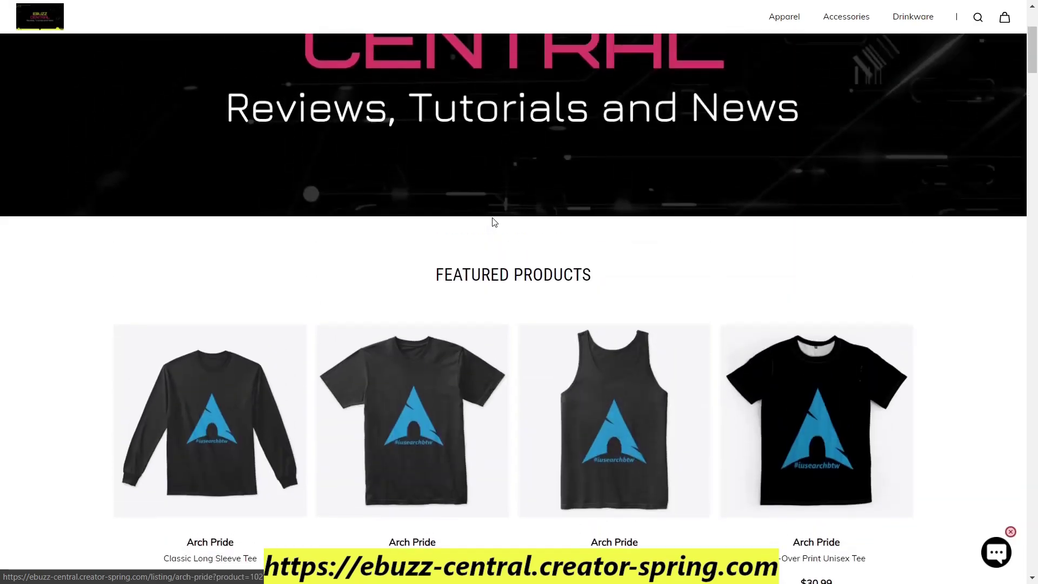
pyautogui.scroll(3, 494, 221)
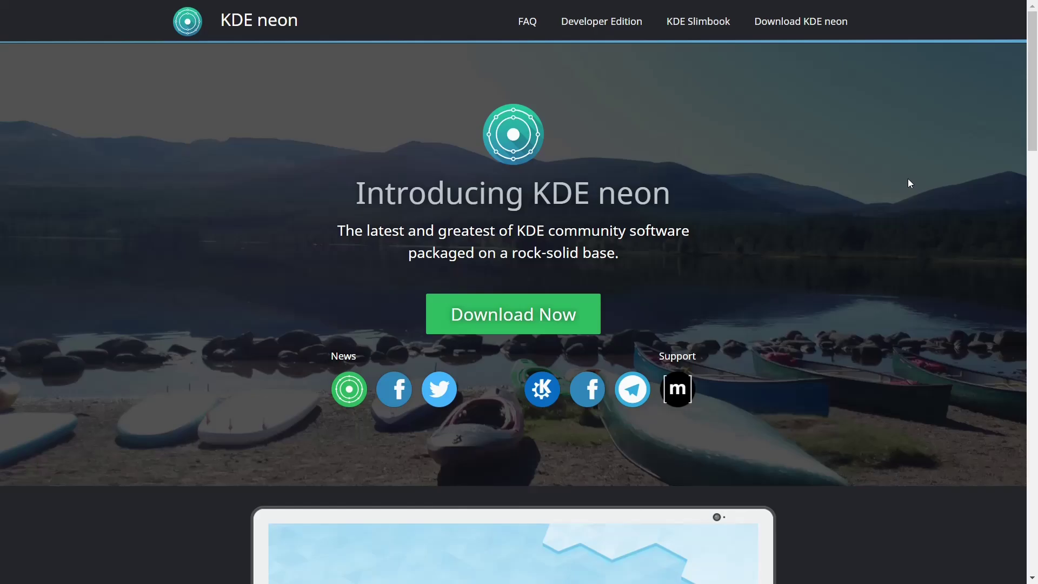
# - Scroll through the 'Introducing KDE neon' home page sections to the footer and back to the top
pyautogui.scroll(-10, 769, 229)
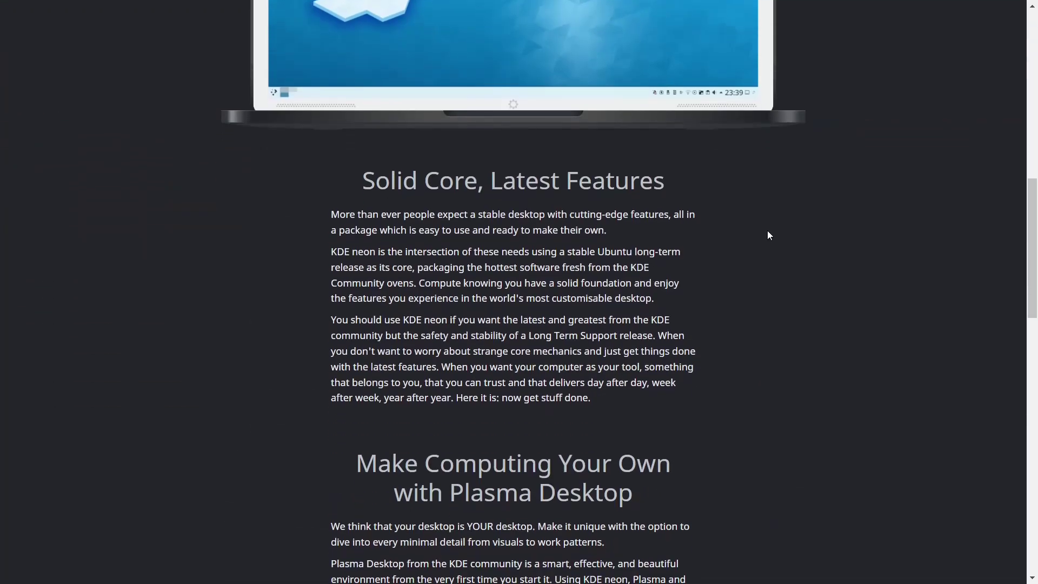
pyautogui.scroll(-5, 769, 236)
pyautogui.scroll(-4, 767, 231)
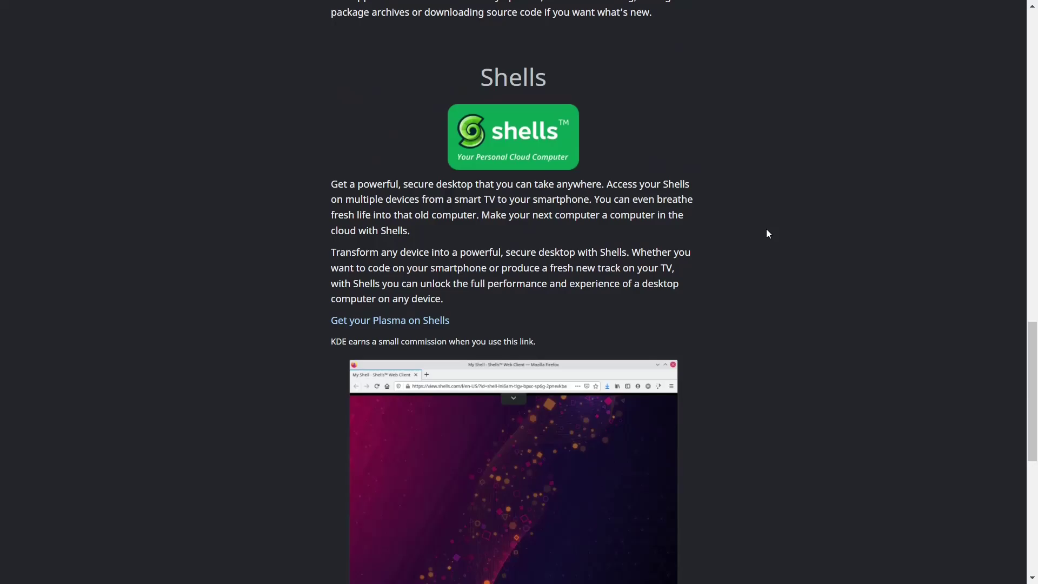
pyautogui.scroll(-4, 767, 229)
pyautogui.scroll(-3, 766, 229)
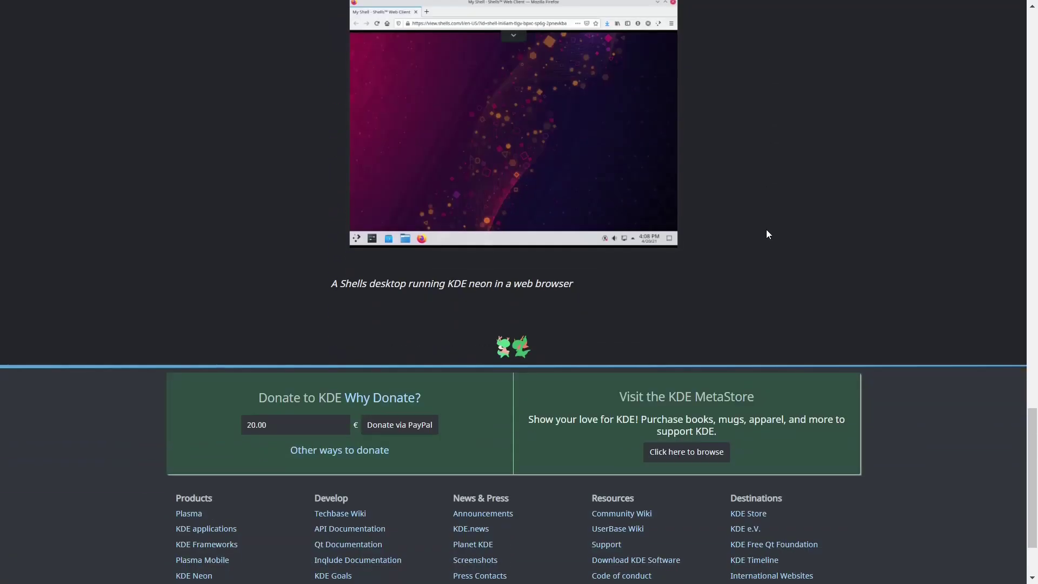
pyautogui.scroll(15, 767, 228)
pyautogui.scroll(10, 771, 231)
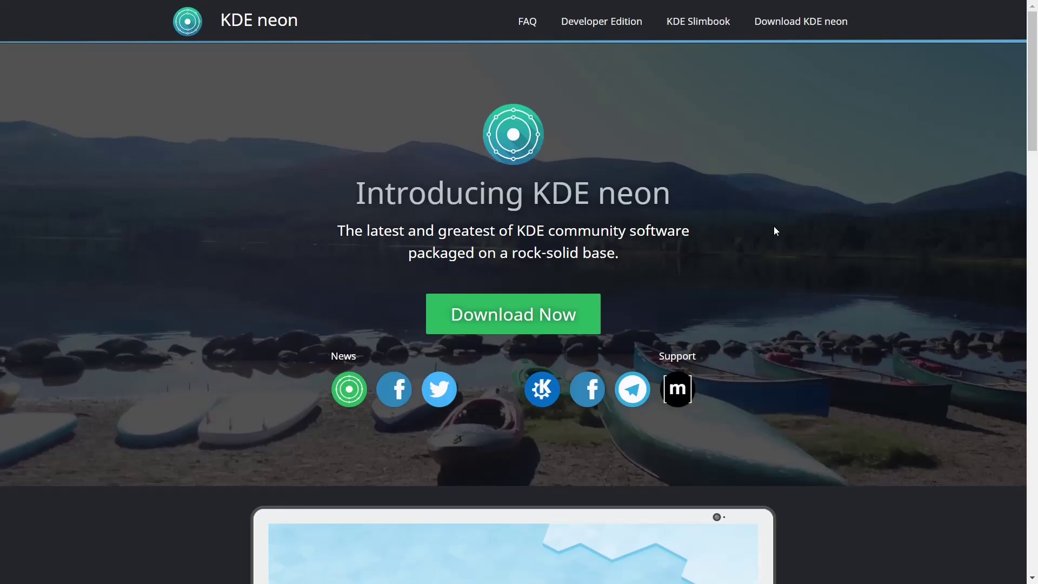
pyautogui.scroll(-10, 773, 226)
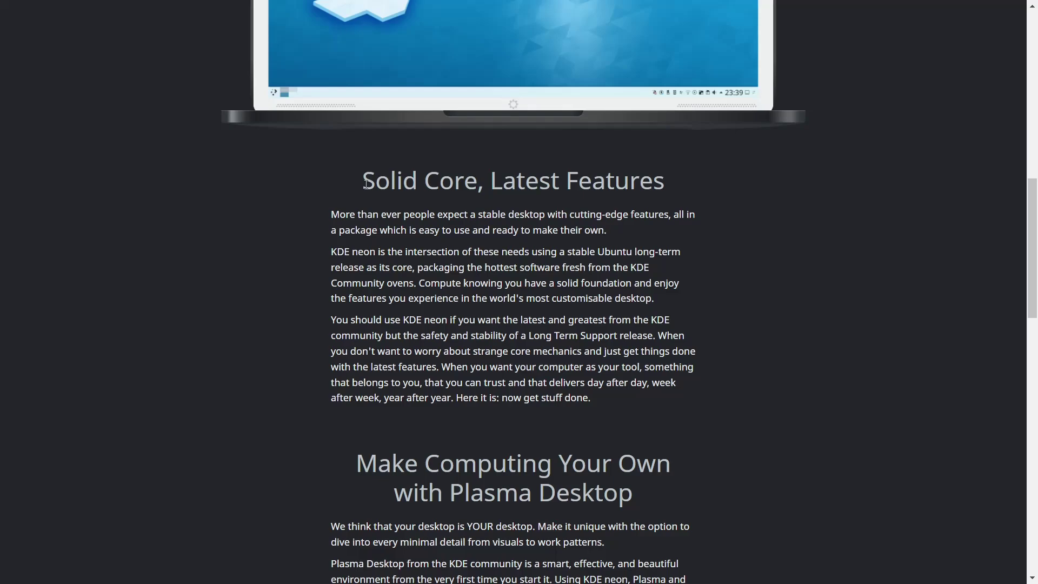
pyautogui.scroll(-1, 1016, 234)
pyautogui.scroll(-3, 1007, 227)
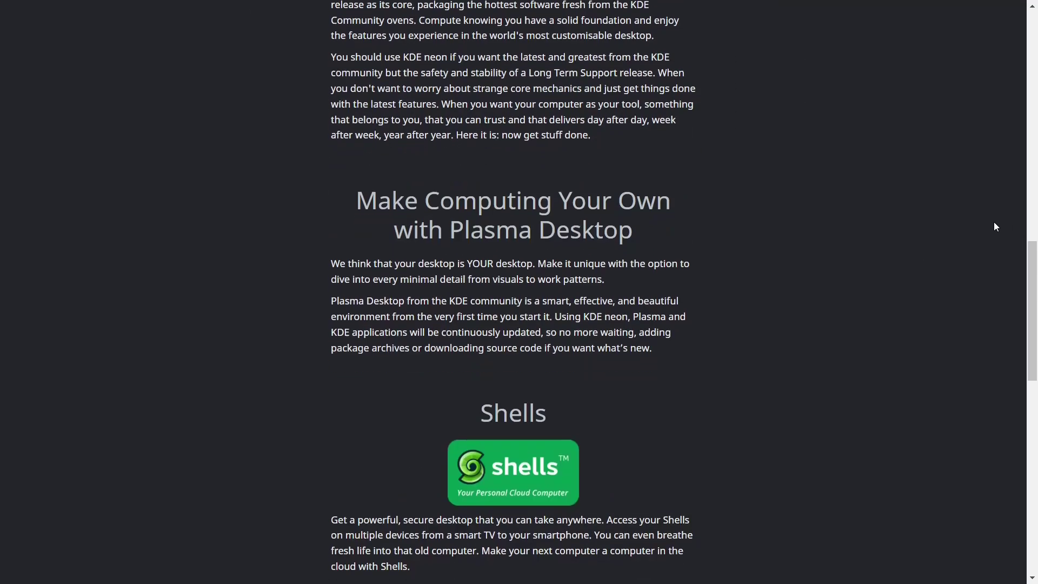
pyautogui.scroll(-10, 961, 220)
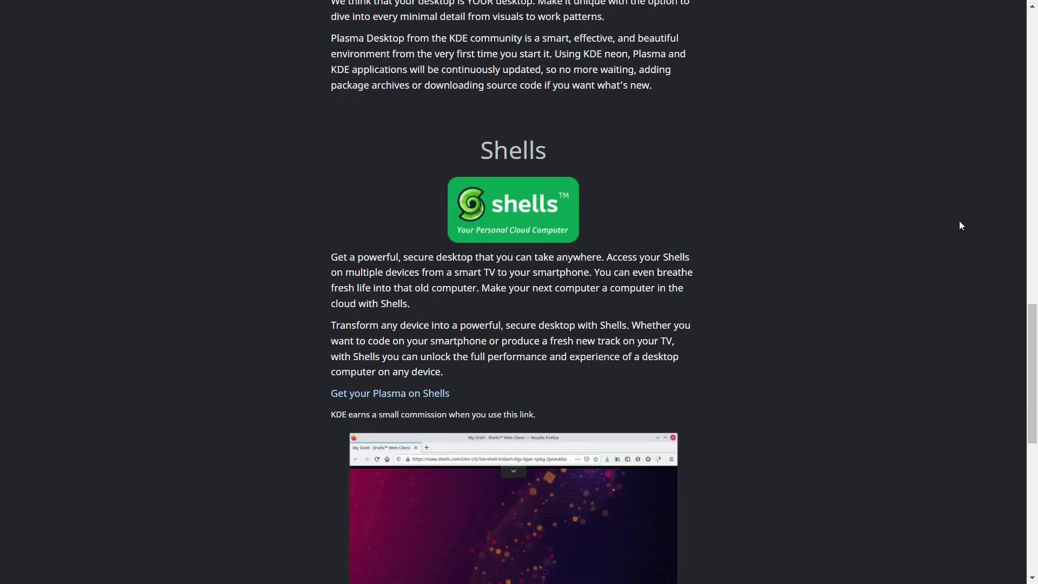
pyautogui.scroll(-2, 952, 231)
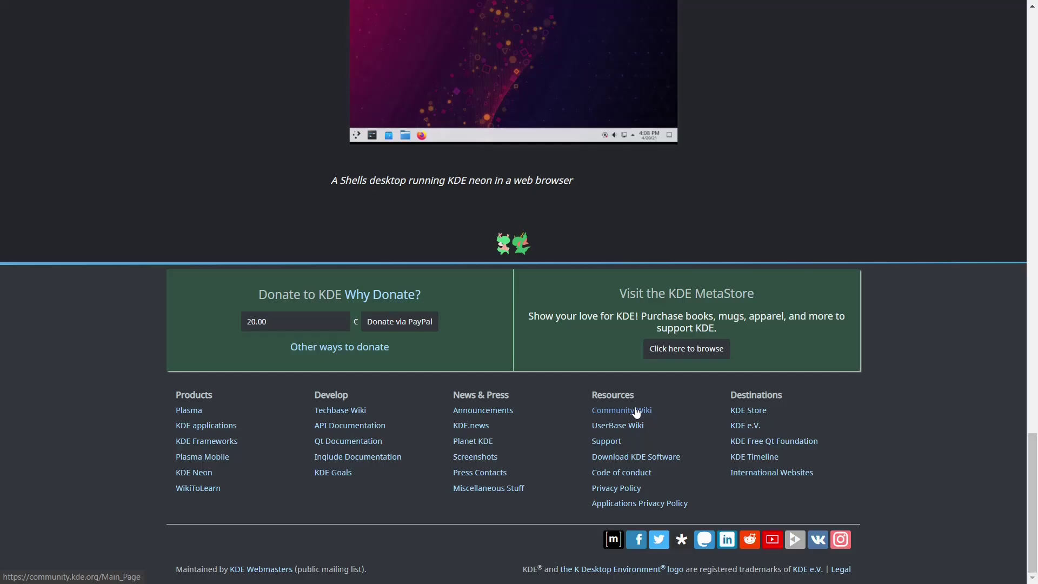
pyautogui.scroll(20, 768, 403)
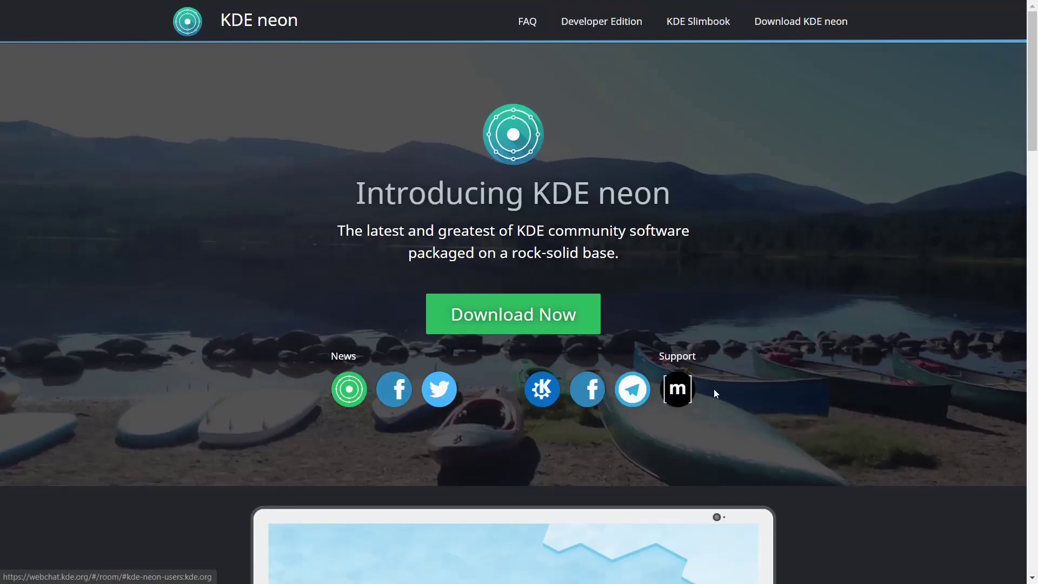
pyautogui.scroll(-4, 492, 390)
pyautogui.scroll(-20, 487, 387)
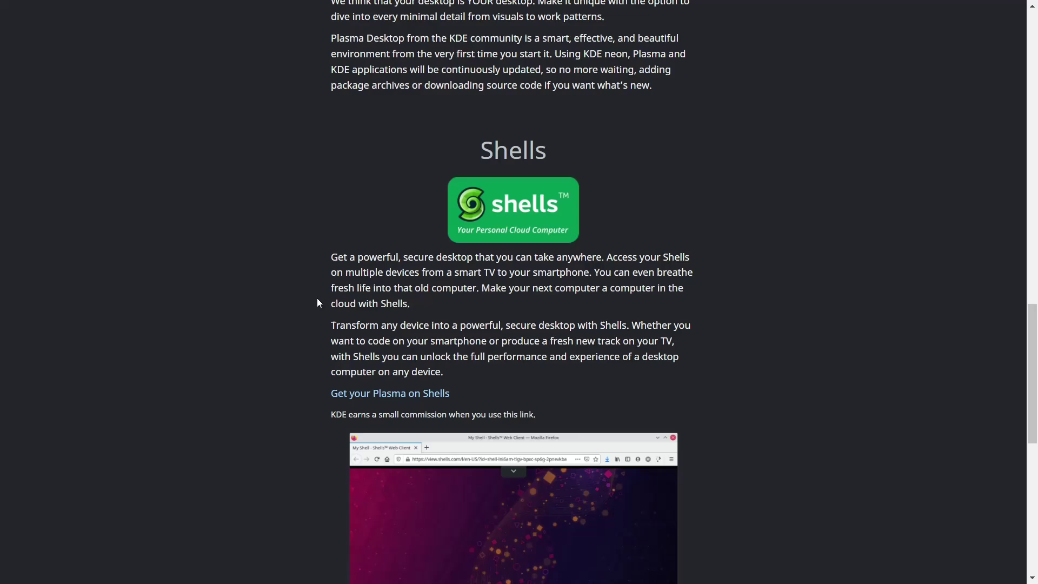
pyautogui.scroll(20, 598, 268)
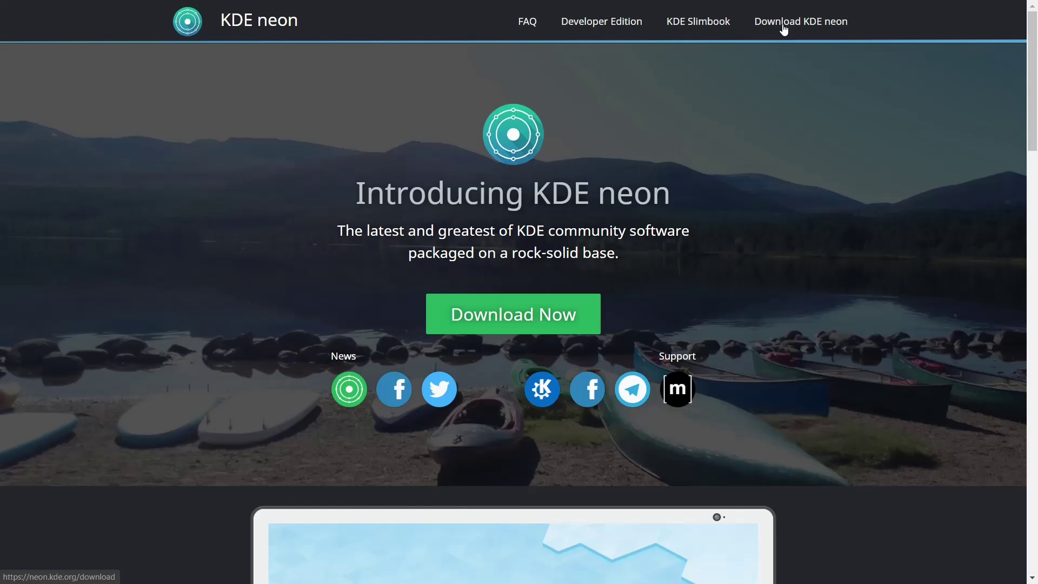
# - Open the KDE neon download page and scroll through the Live Images editions
pyautogui.click(506, 316)
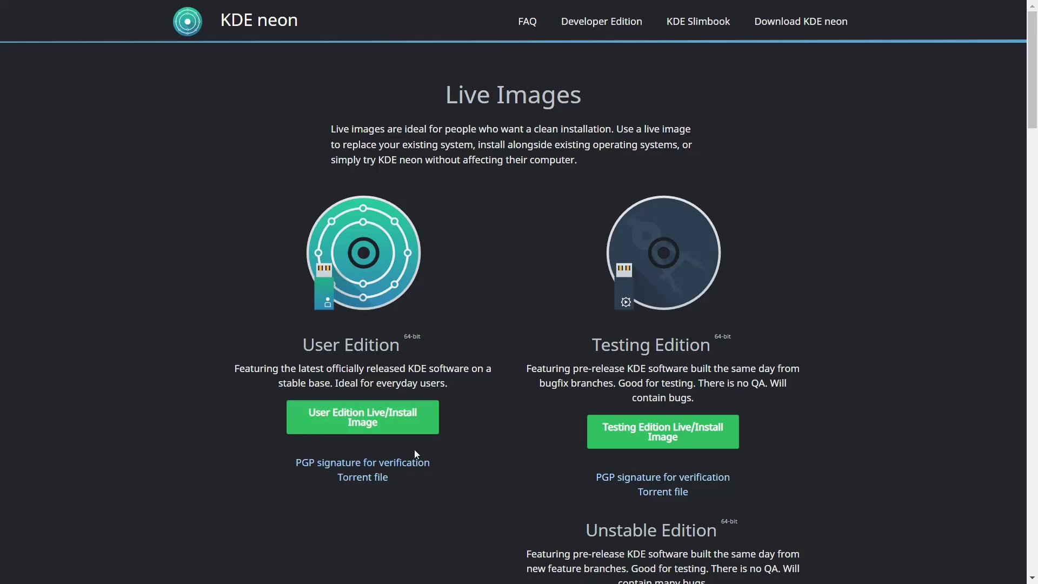
pyautogui.scroll(-2, 695, 342)
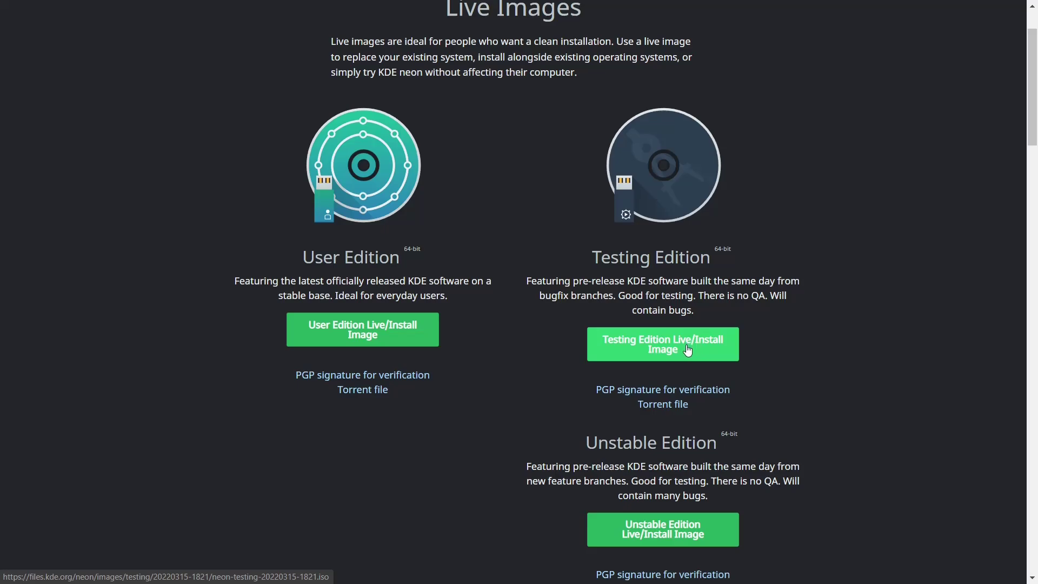
pyautogui.scroll(-3, 688, 350)
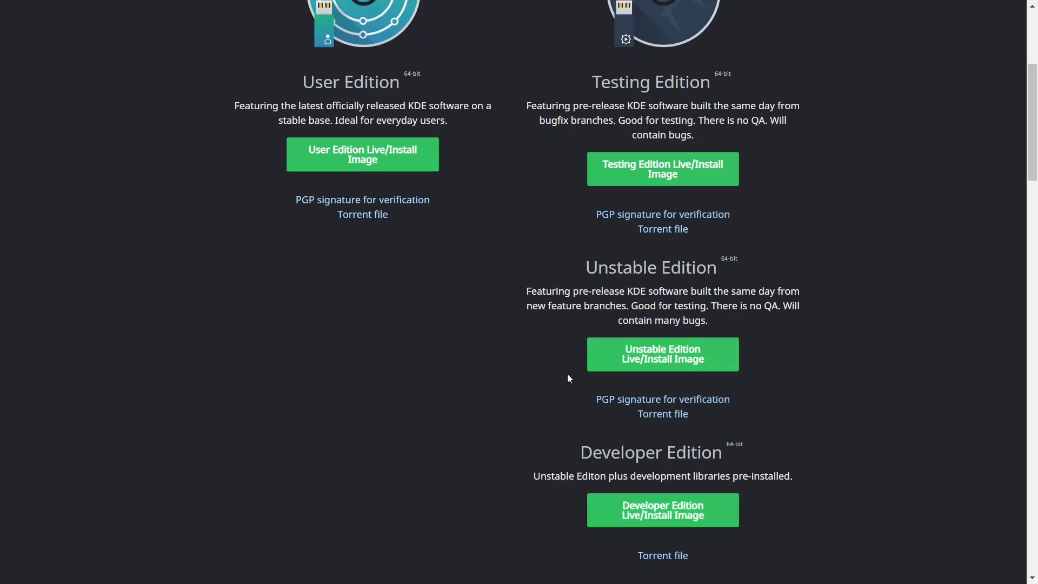
pyautogui.scroll(5, 637, 362)
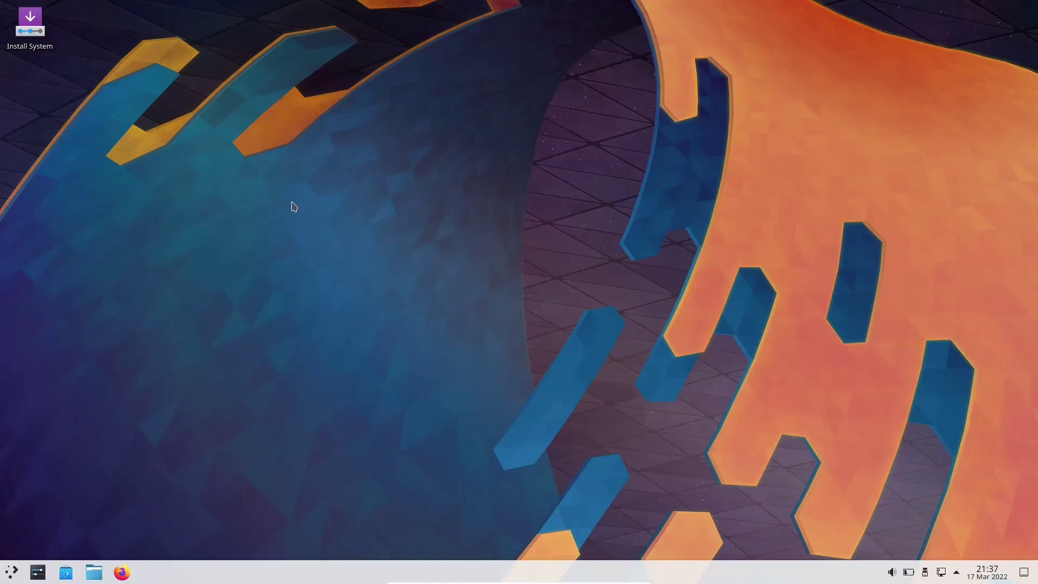
pyautogui.rightClick(584, 126)
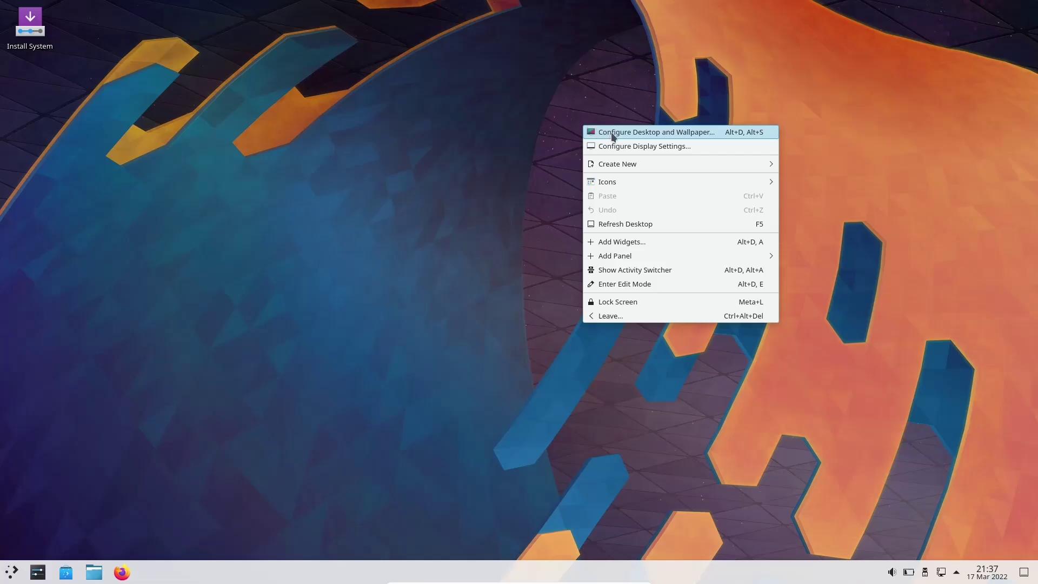
pyautogui.click(612, 134)
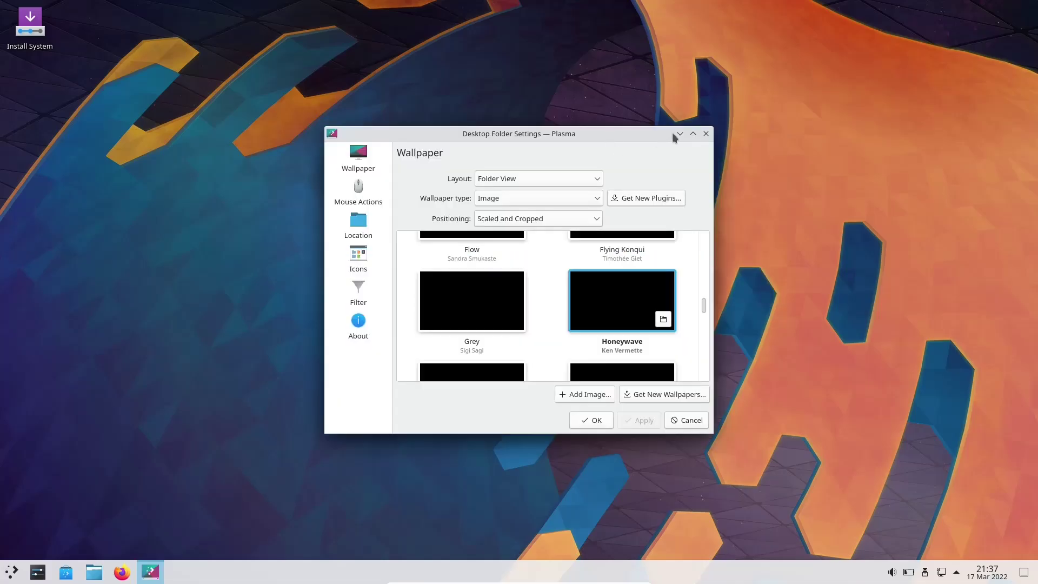
pyautogui.click(692, 133)
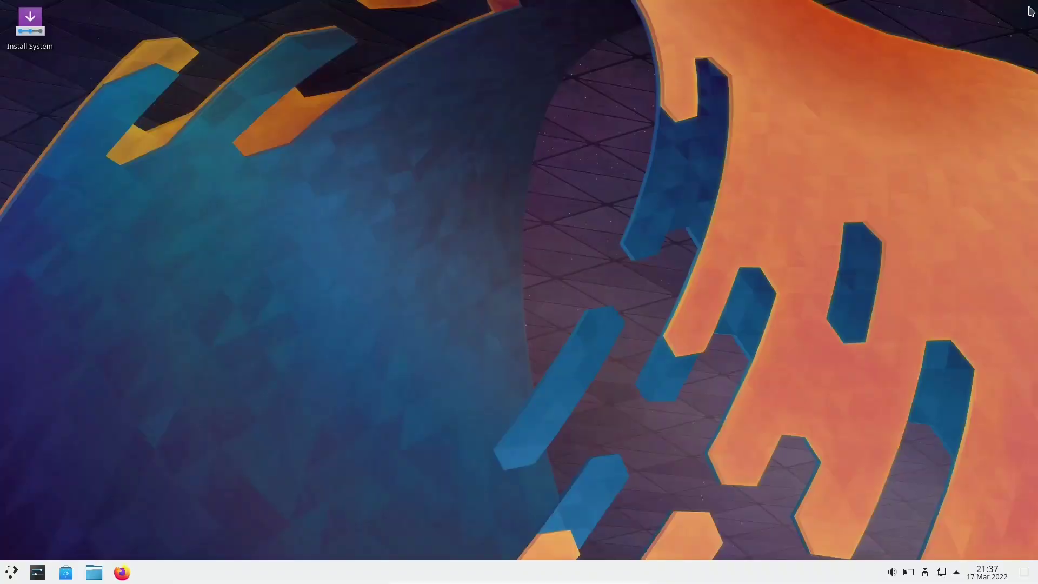
pyautogui.click(1030, 8)
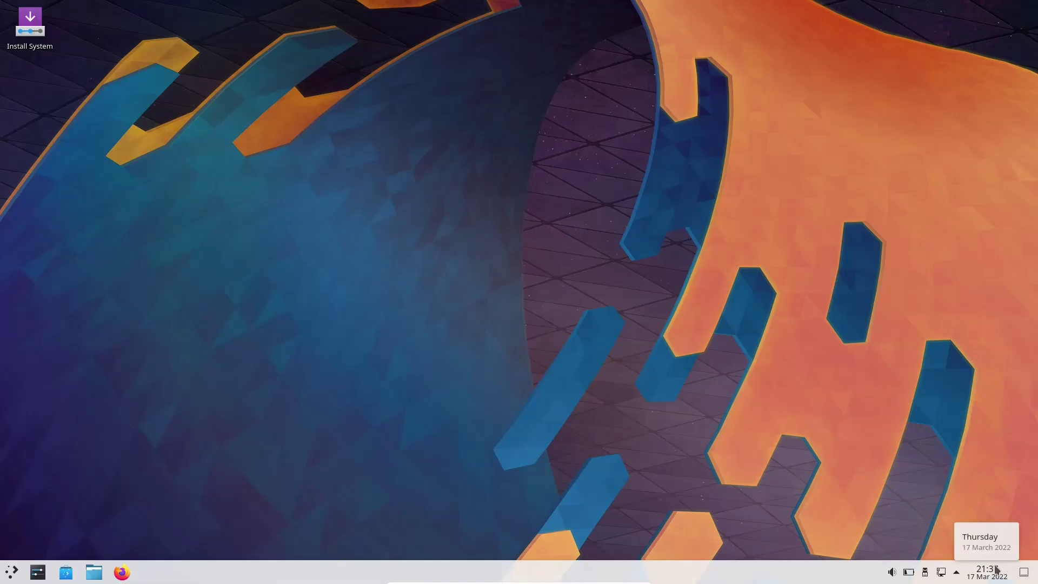
pyautogui.click(957, 576)
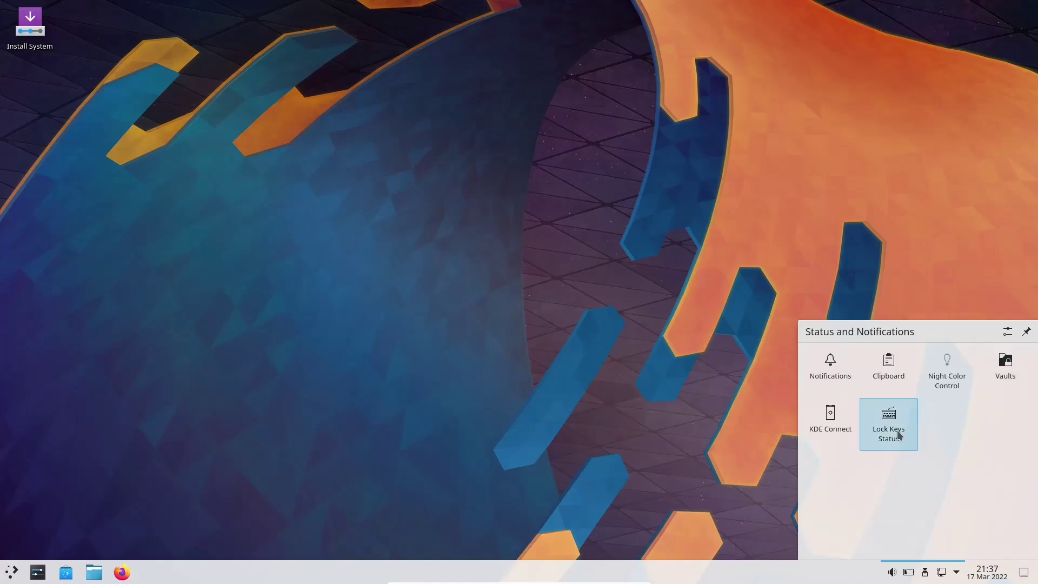
pyautogui.click(934, 218)
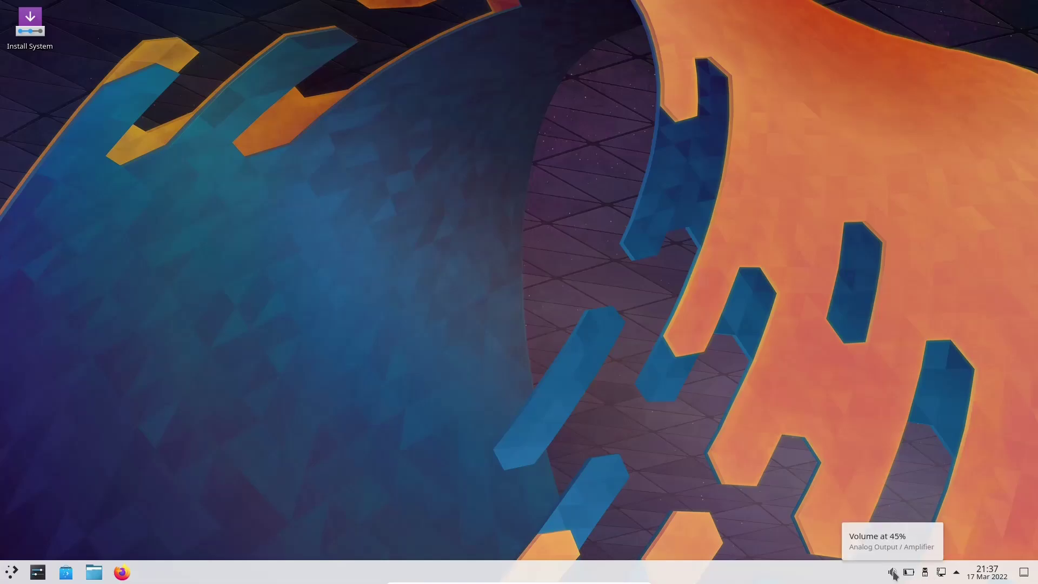
# - Put the panel into edit mode and view its More Options settings
pyautogui.rightClick(749, 578)
pyautogui.click(781, 555)
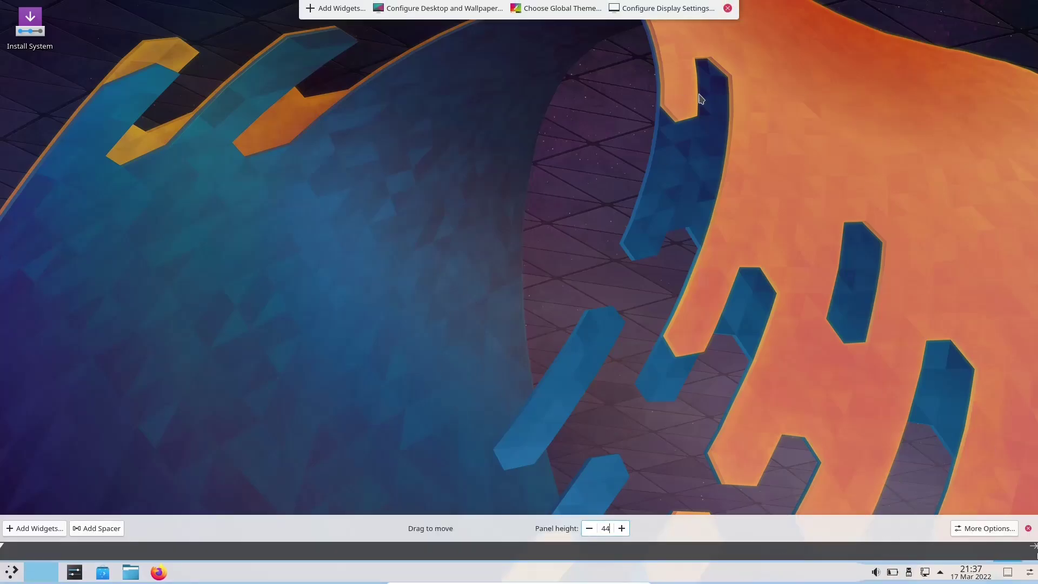
pyautogui.click(986, 531)
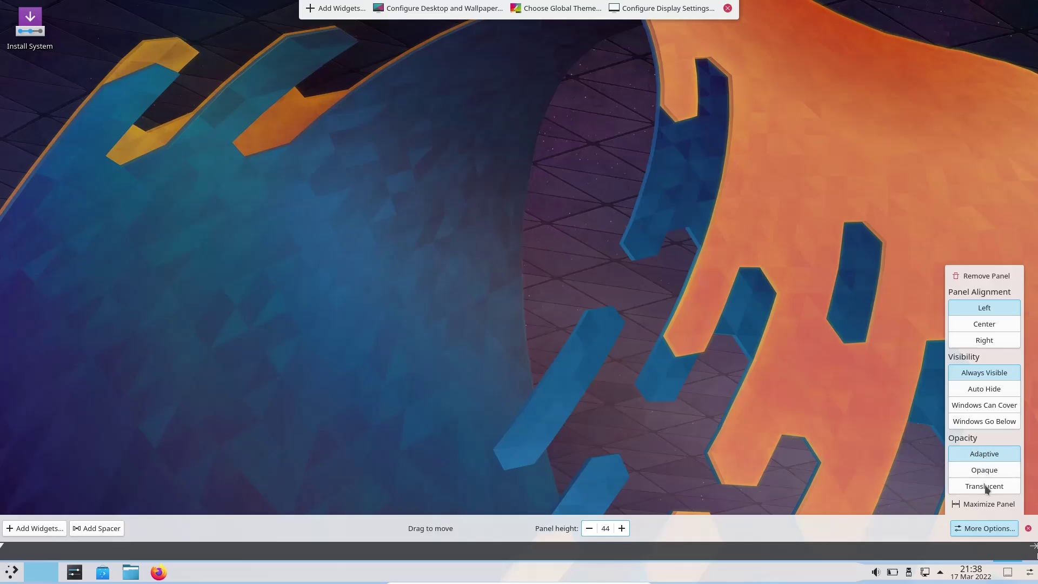
pyautogui.click(982, 529)
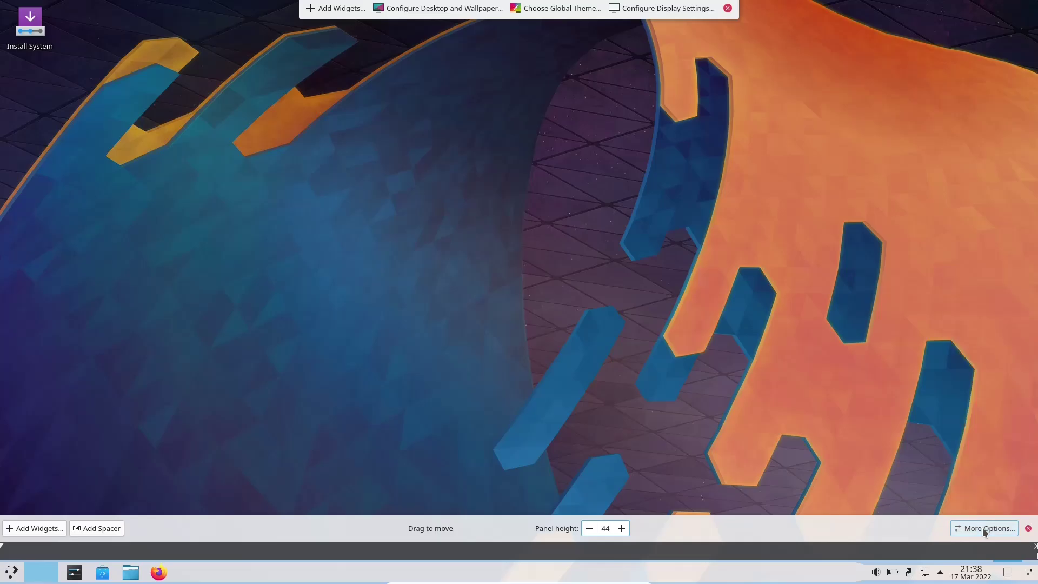
# - Raise the panel height to 48, lower it back to 44, and open Add Widgets
pyautogui.click(620, 532)
pyautogui.click(621, 530)
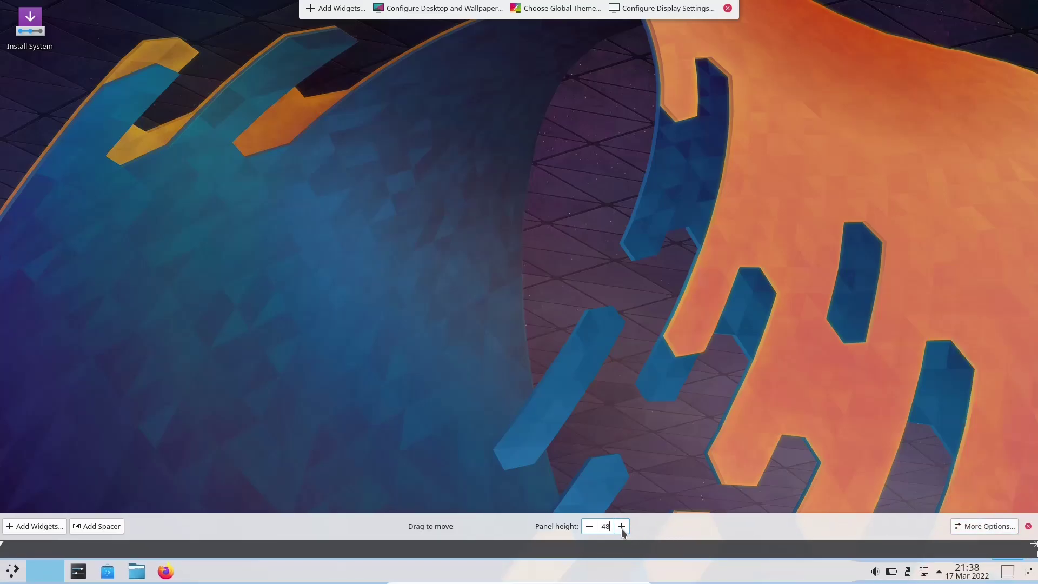
pyautogui.click(590, 533)
pyautogui.click(593, 531)
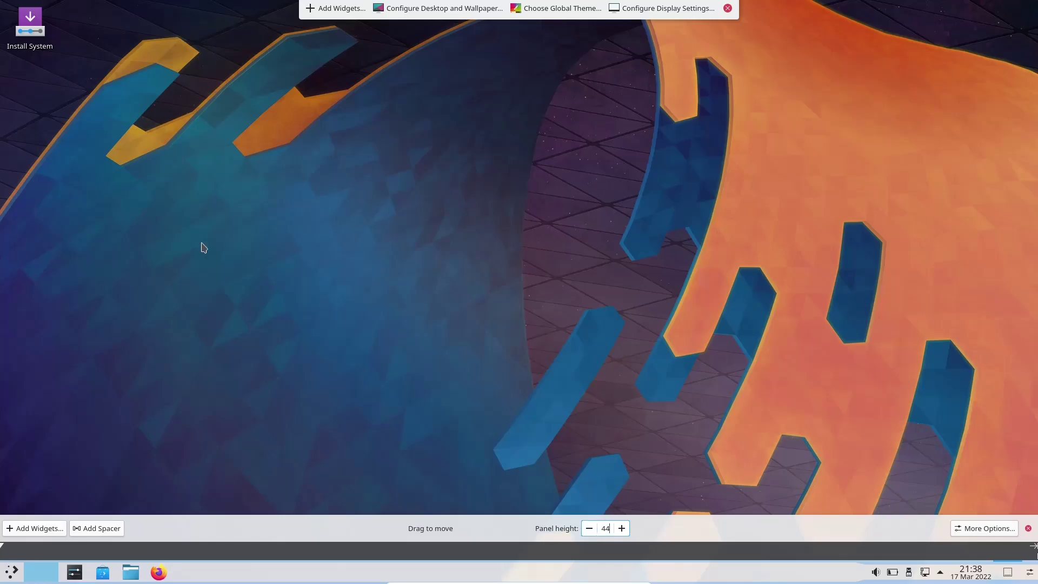
pyautogui.click(29, 527)
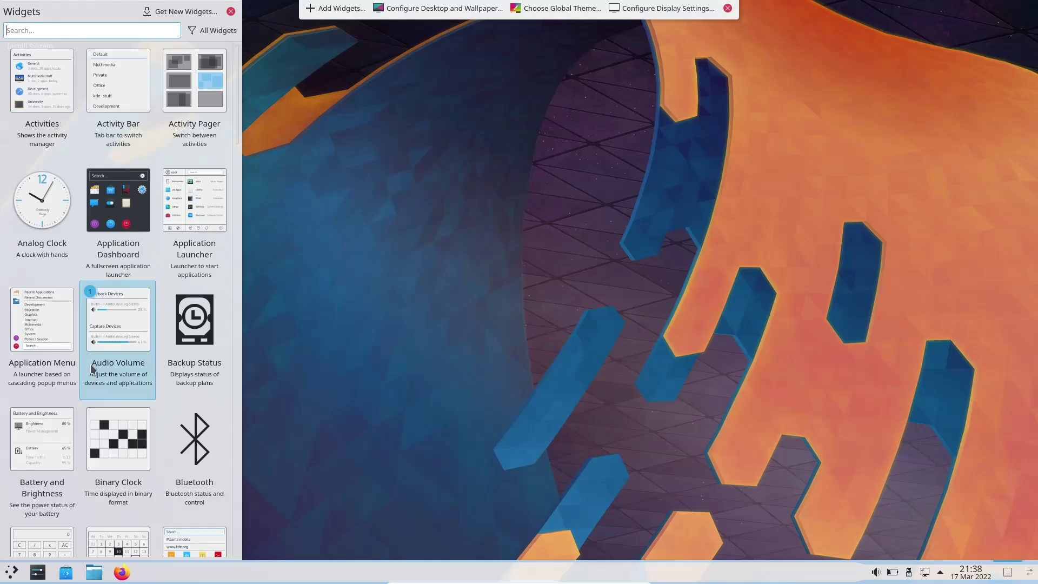
# - Scroll the Widgets catalogue down to Weather Report, Web browser and Window list
pyautogui.scroll(-3, 154, 300)
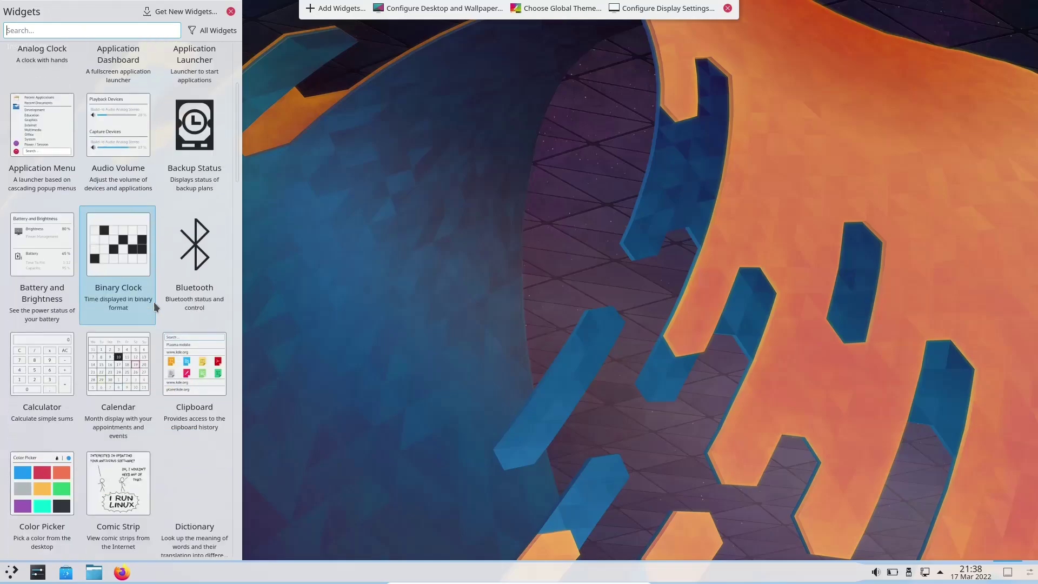
pyautogui.scroll(-6, 154, 299)
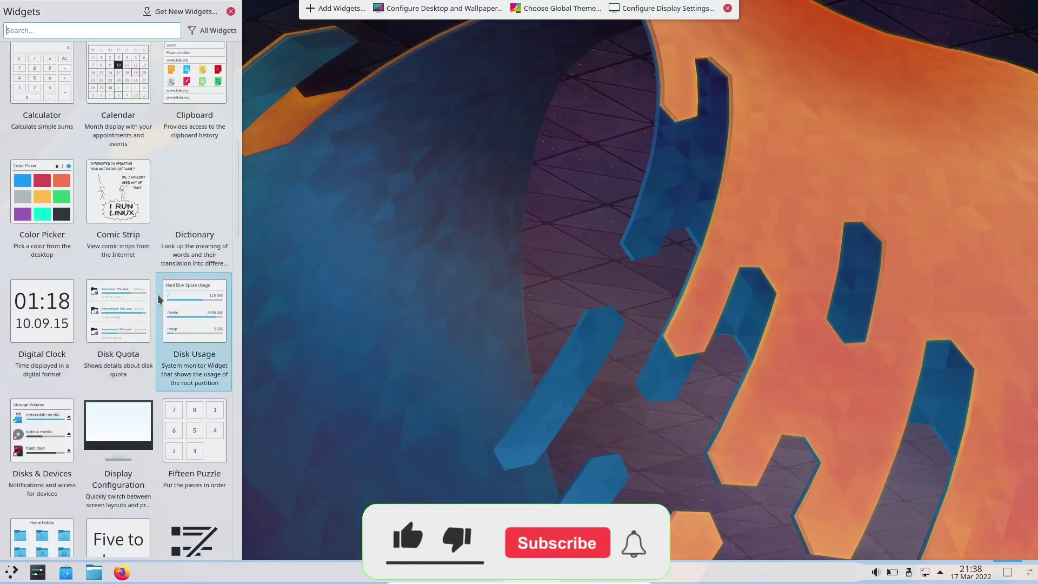
pyautogui.scroll(-7, 159, 299)
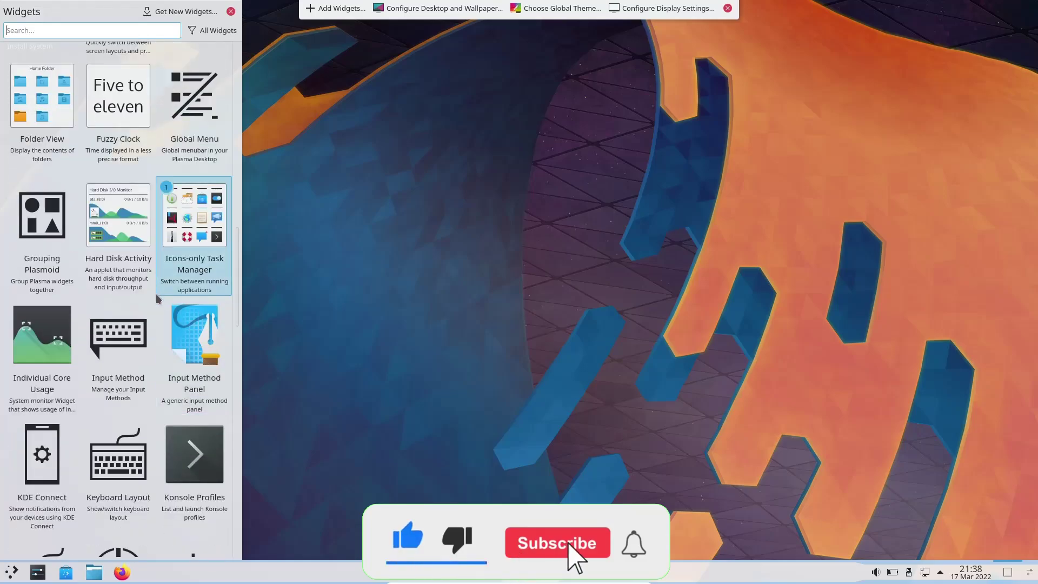
pyautogui.scroll(-8, 158, 301)
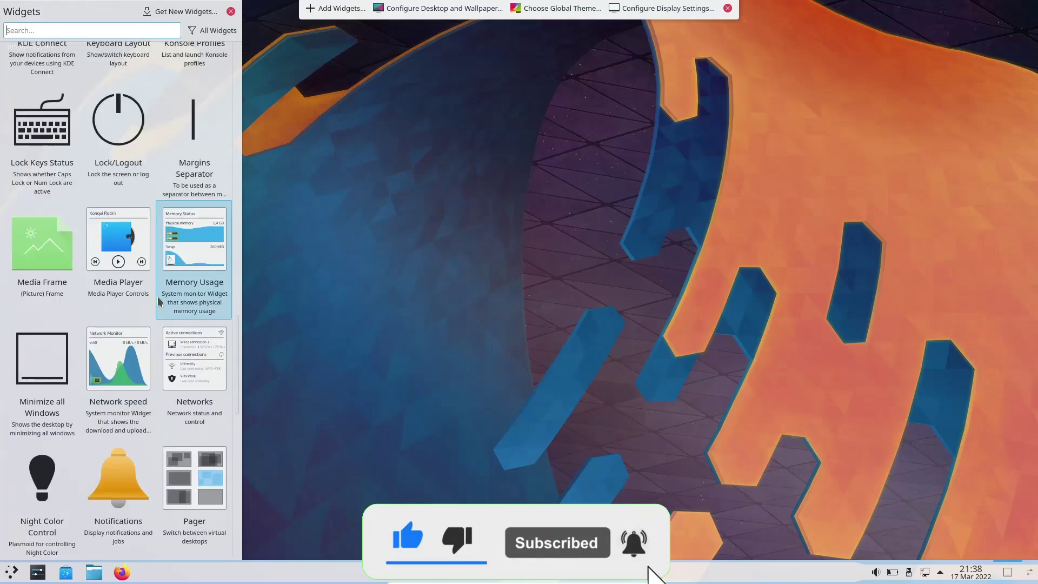
pyautogui.scroll(-7, 158, 301)
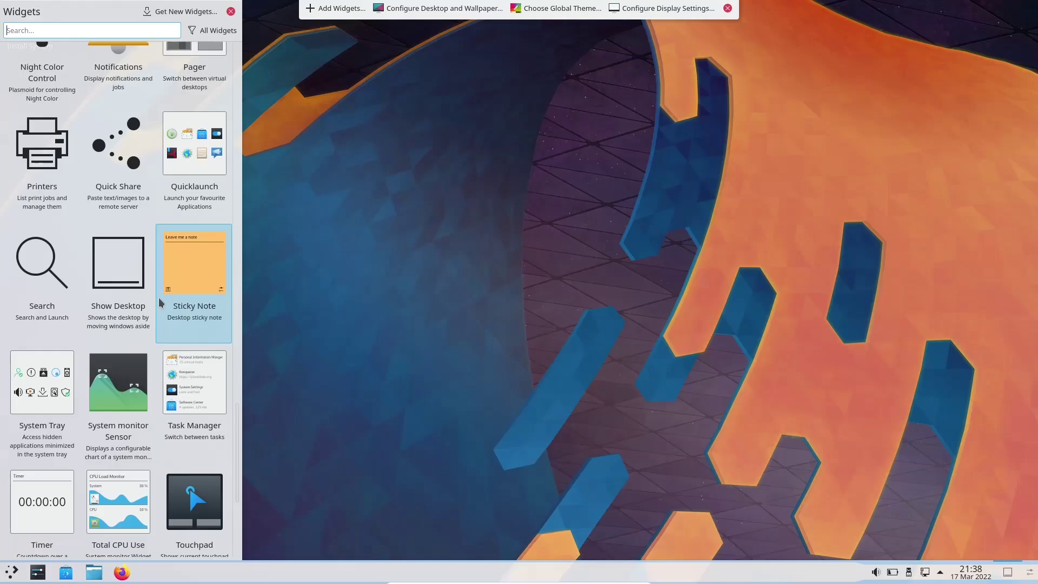
pyautogui.scroll(-1, 160, 305)
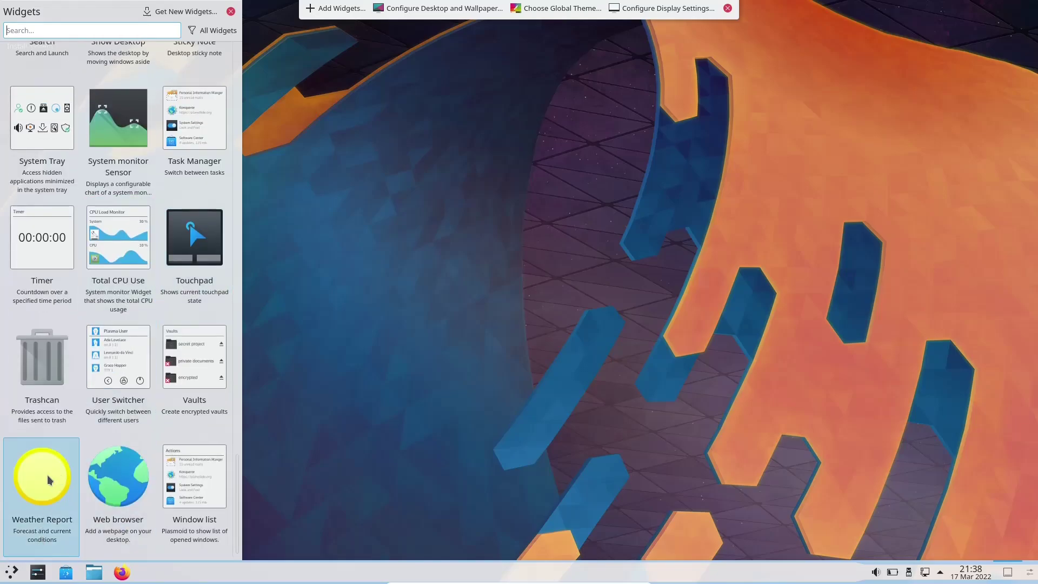
pyautogui.moveTo(42, 475); pyautogui.dragTo(908, 127)
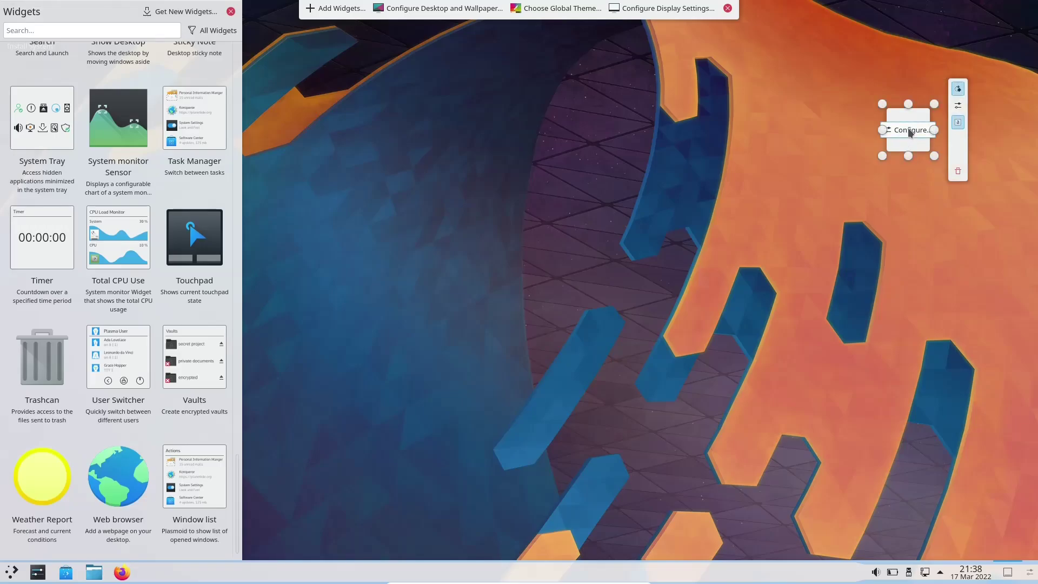
pyautogui.click(909, 130)
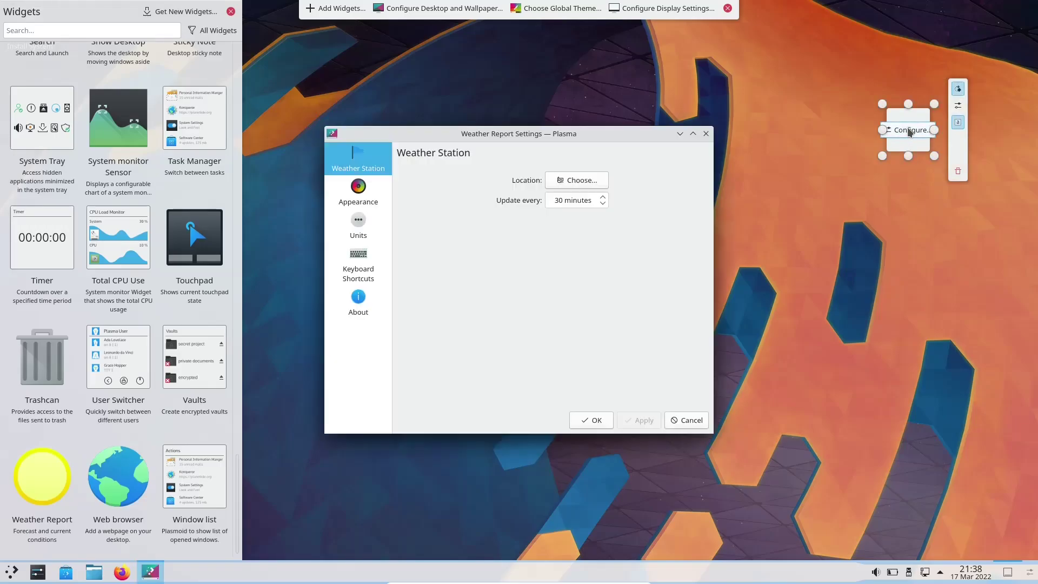
pyautogui.click(563, 184)
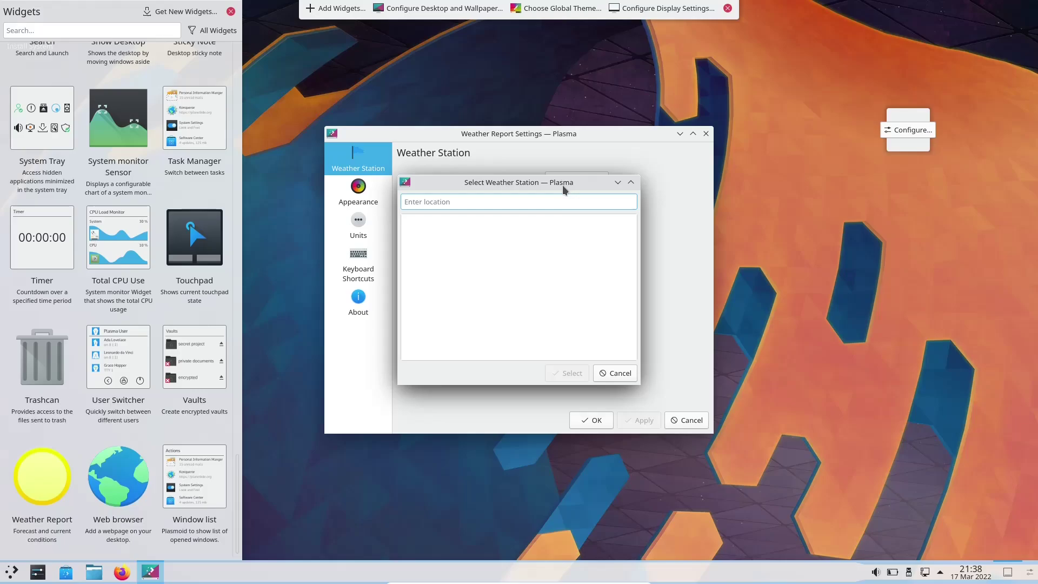
pyautogui.write('dallas texAS')
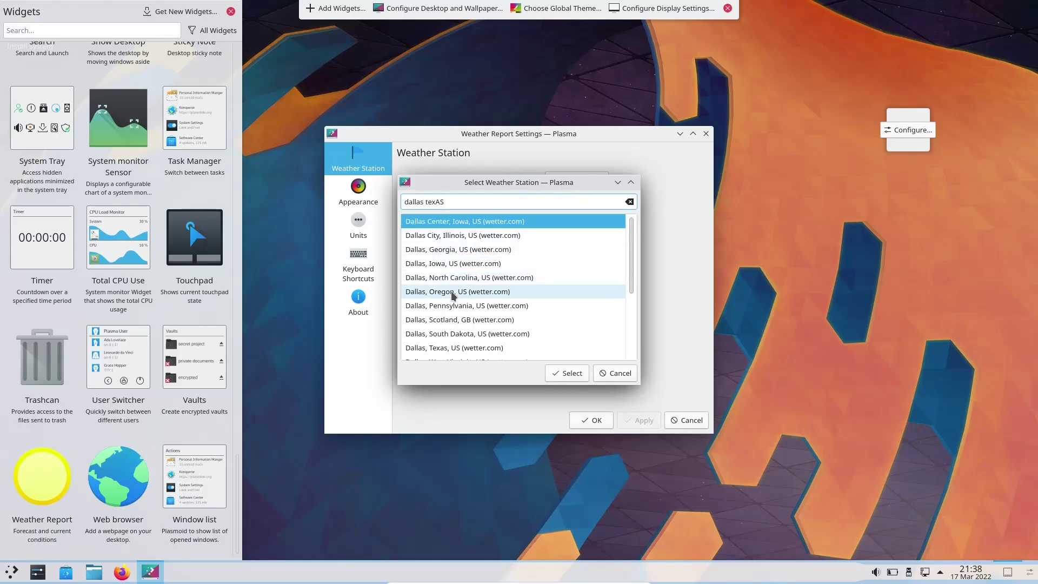
pyautogui.click(440, 349)
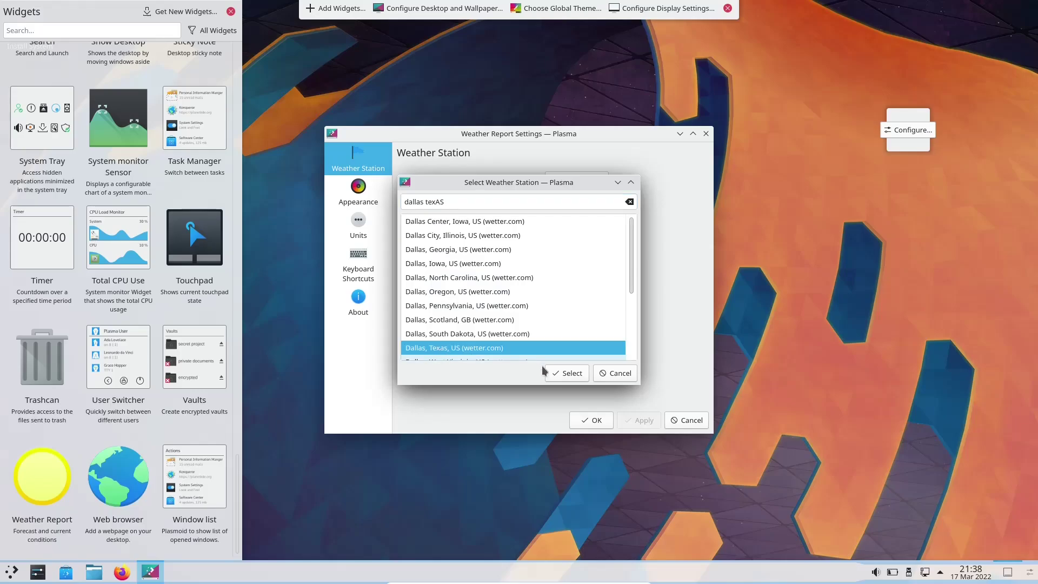
pyautogui.click(571, 373)
pyautogui.click(644, 420)
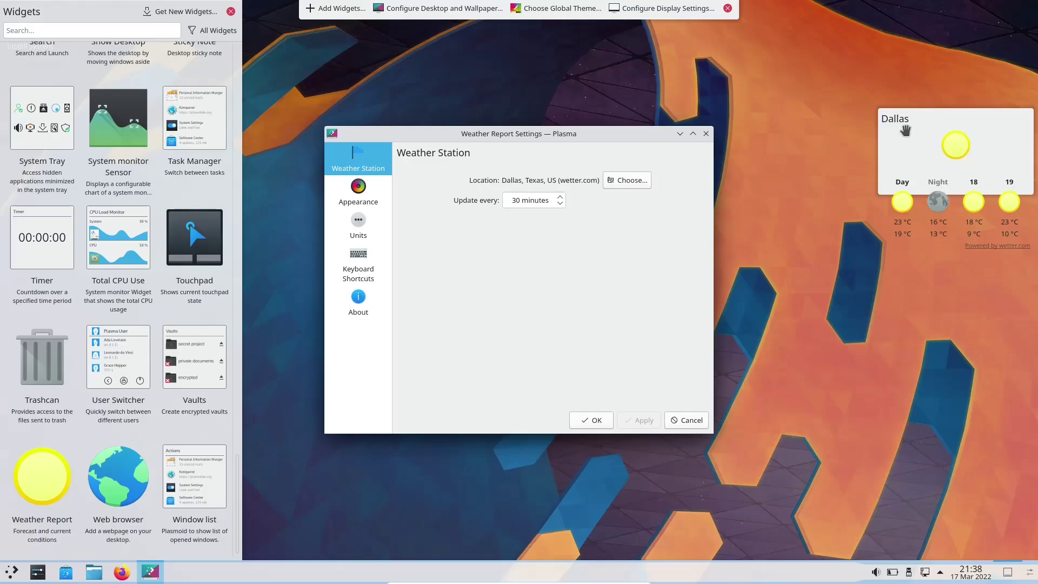
pyautogui.press('Escape')
pyautogui.moveTo(963, 102); pyautogui.dragTo(893, 51)
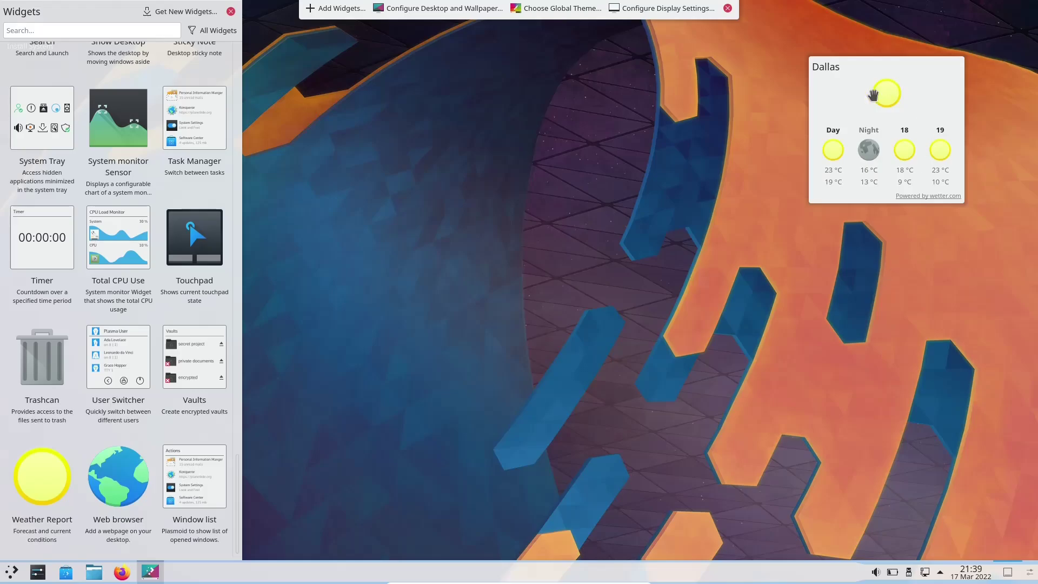
pyautogui.moveTo(907, 89)
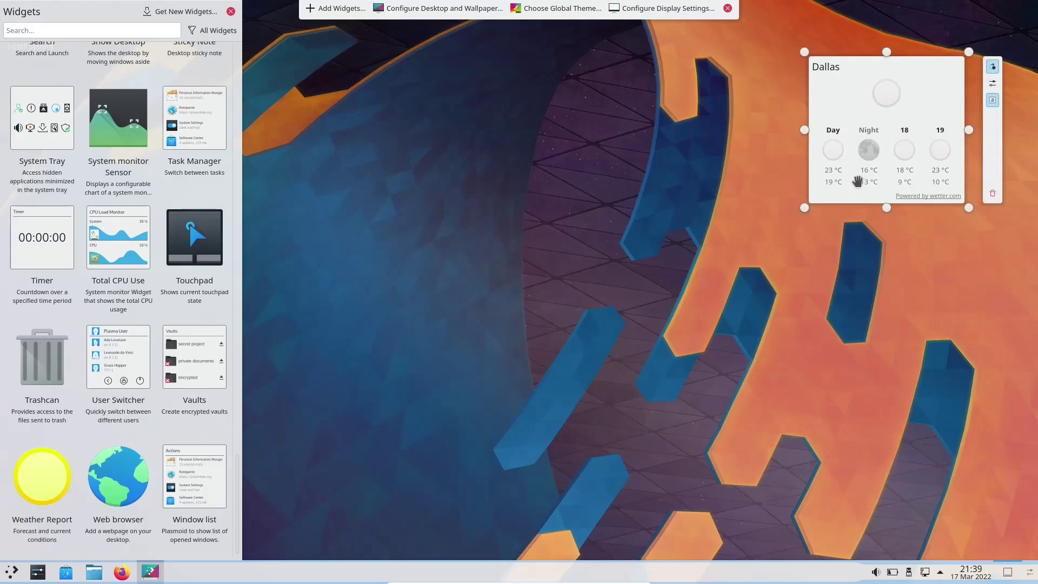
pyautogui.click(994, 195)
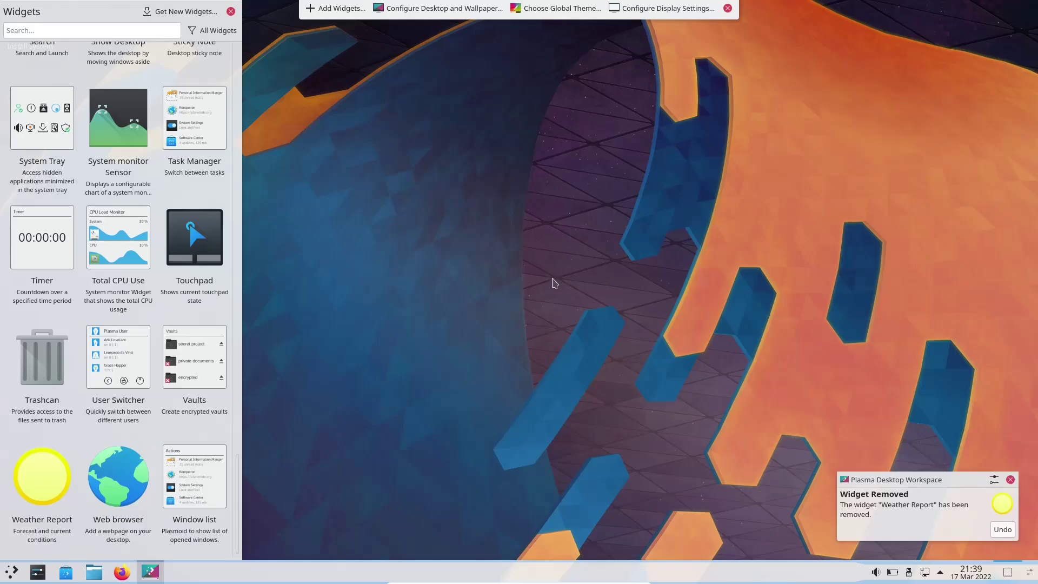
# - Dismiss the widget-removed notification and scroll the widget list back to the top
pyautogui.click(1011, 479)
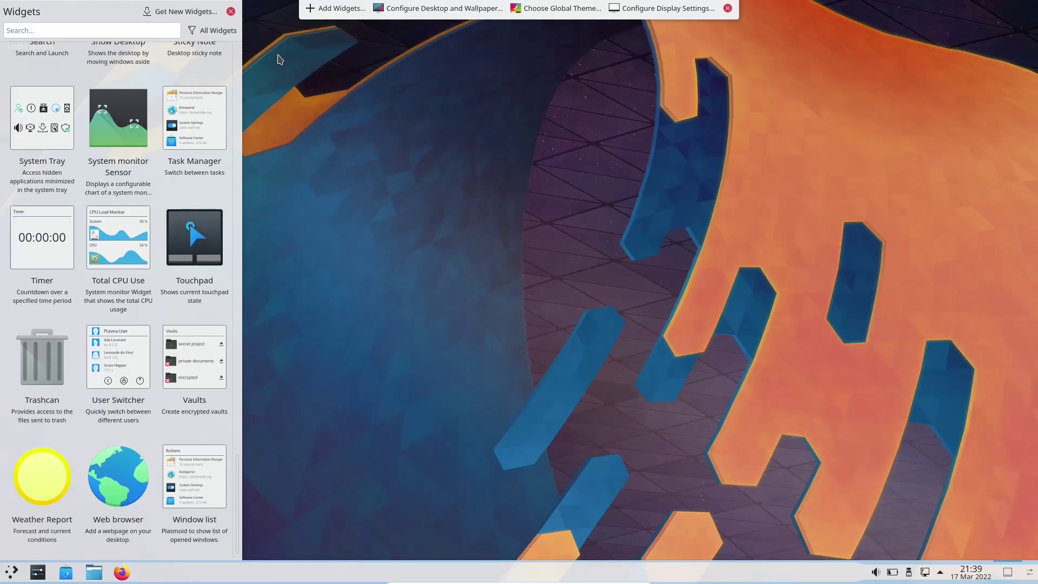
pyautogui.scroll(2, 121, 200)
pyautogui.scroll(3, 120, 206)
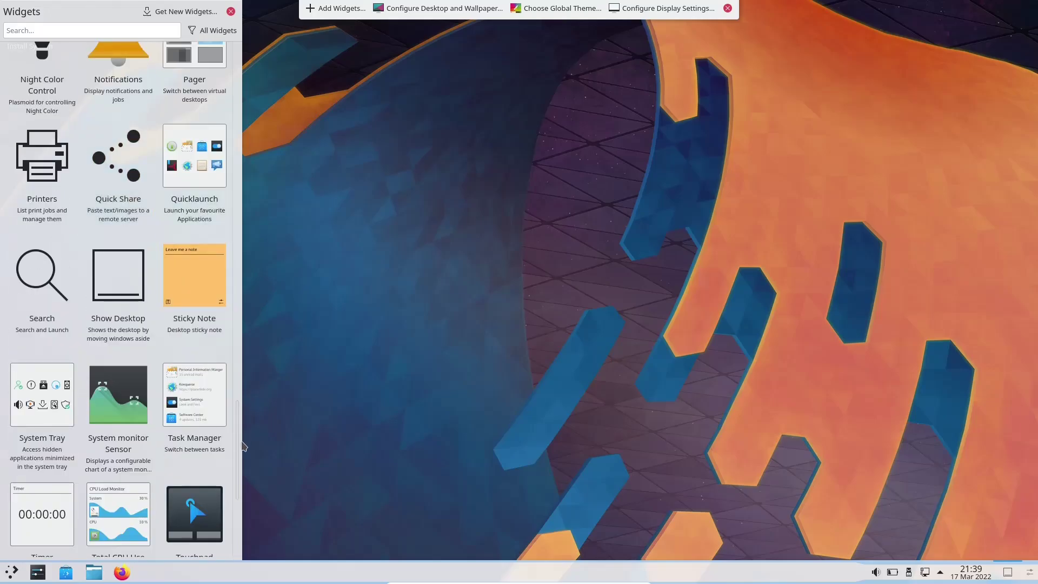
pyautogui.moveTo(240, 448); pyautogui.dragTo(252, 63)
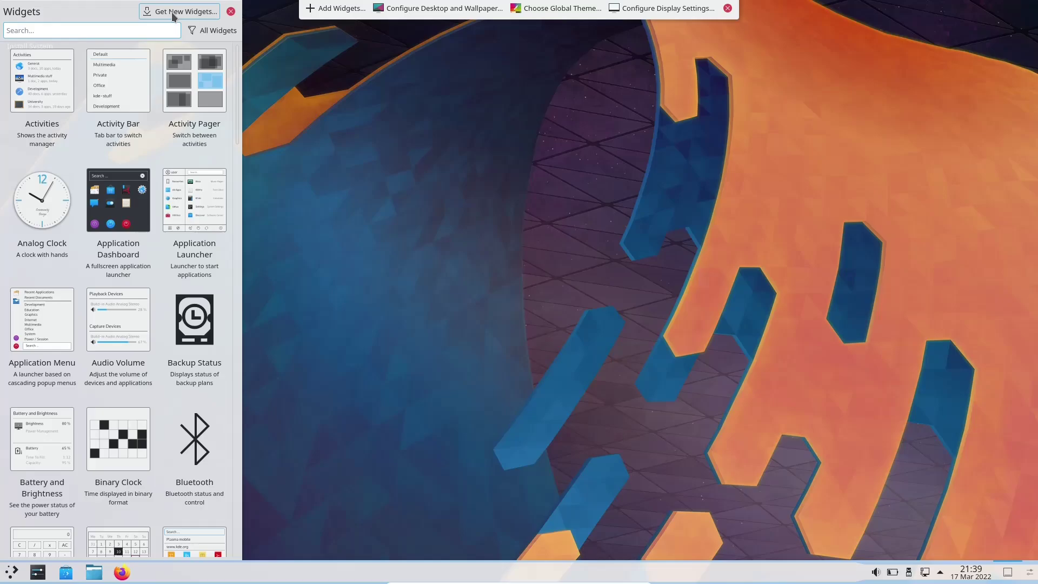
# - Open Download New Plasma Widgets and browse community widgets like Voice Status and MMcK Launcher
pyautogui.click(173, 13)
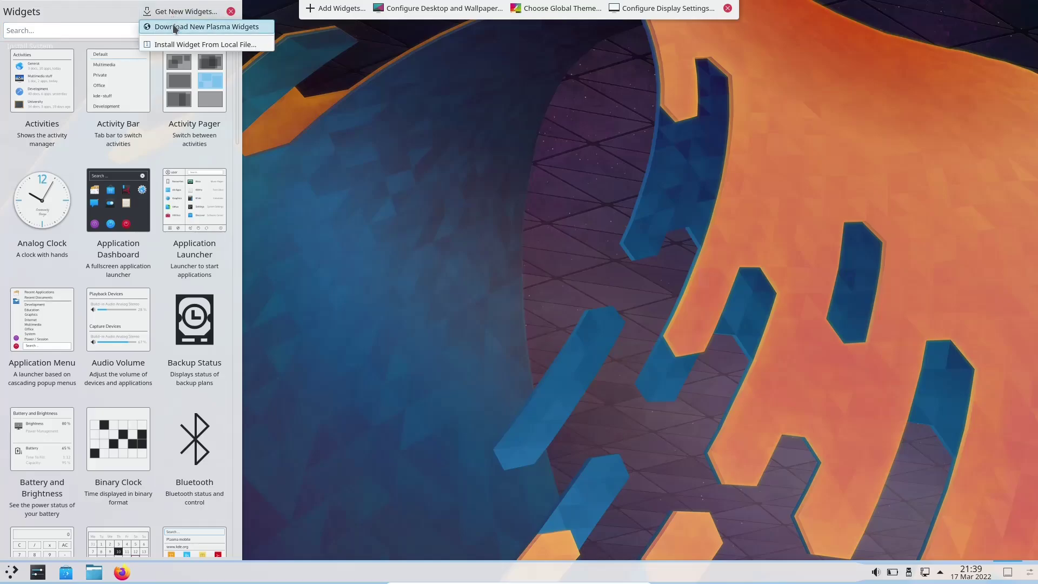
pyautogui.click(178, 27)
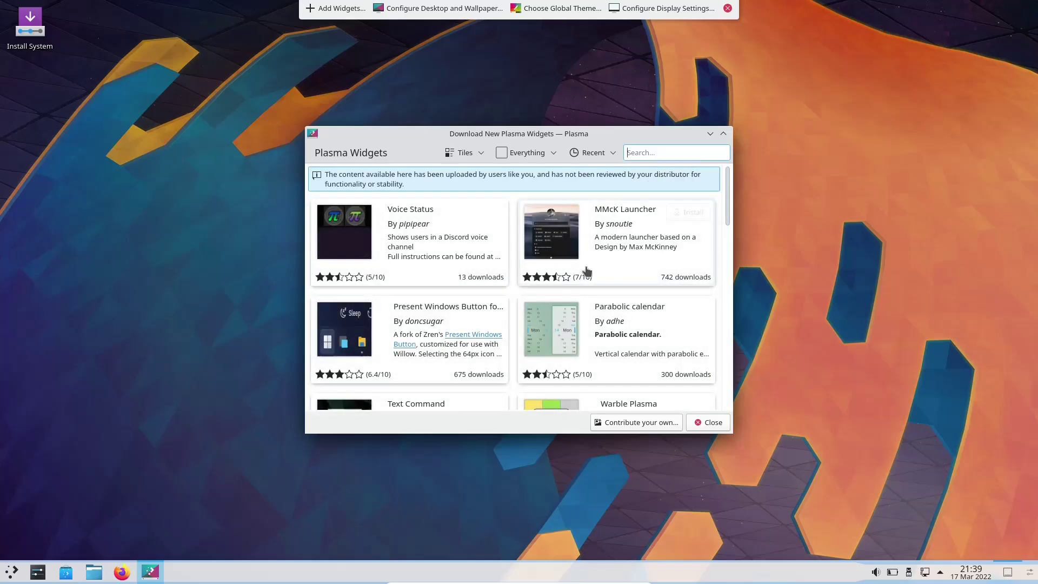
pyautogui.scroll(-6, 554, 271)
pyautogui.scroll(-7, 554, 266)
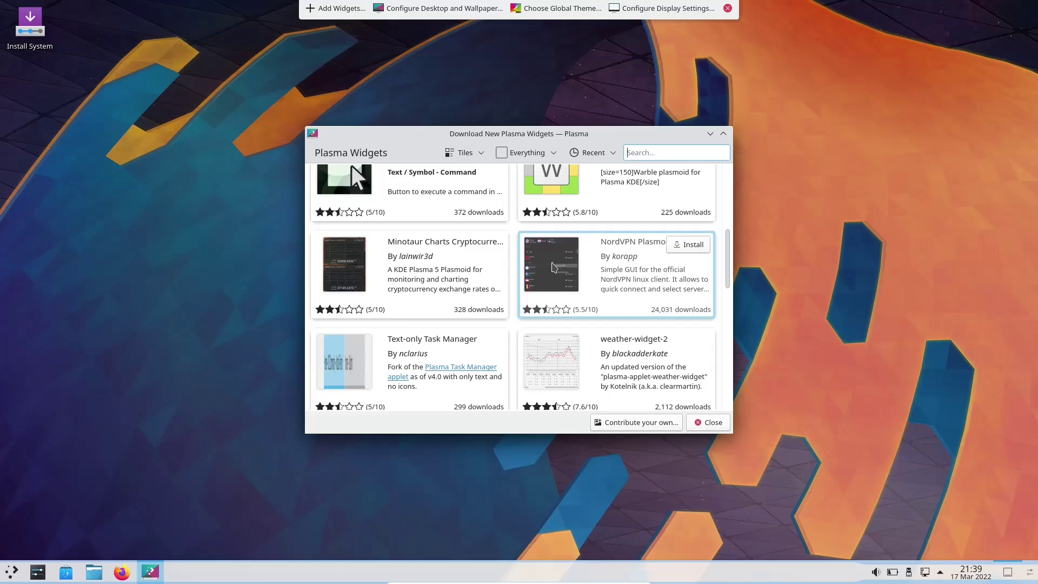
pyautogui.scroll(14, 548, 266)
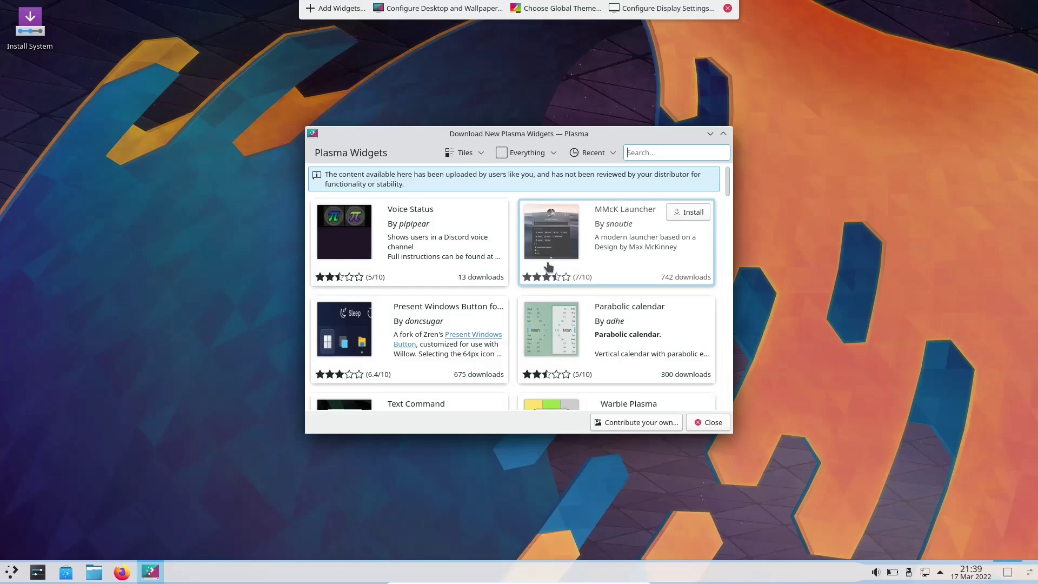
# - Close the widget catalogue, exit edit mode, and open System Settings maximized on Quick Settings
pyautogui.click(713, 423)
pyautogui.click(727, 9)
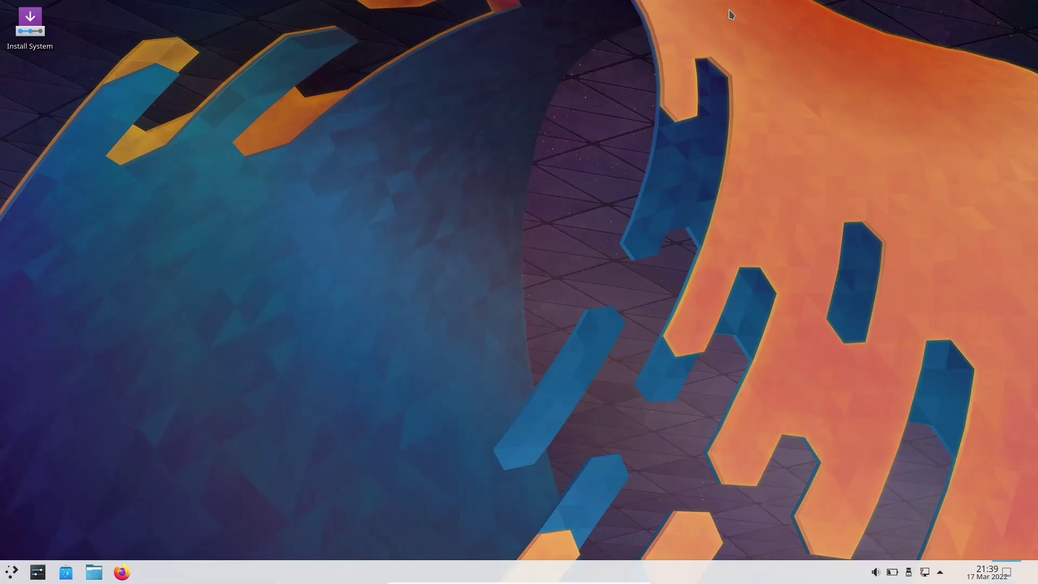
pyautogui.click(38, 573)
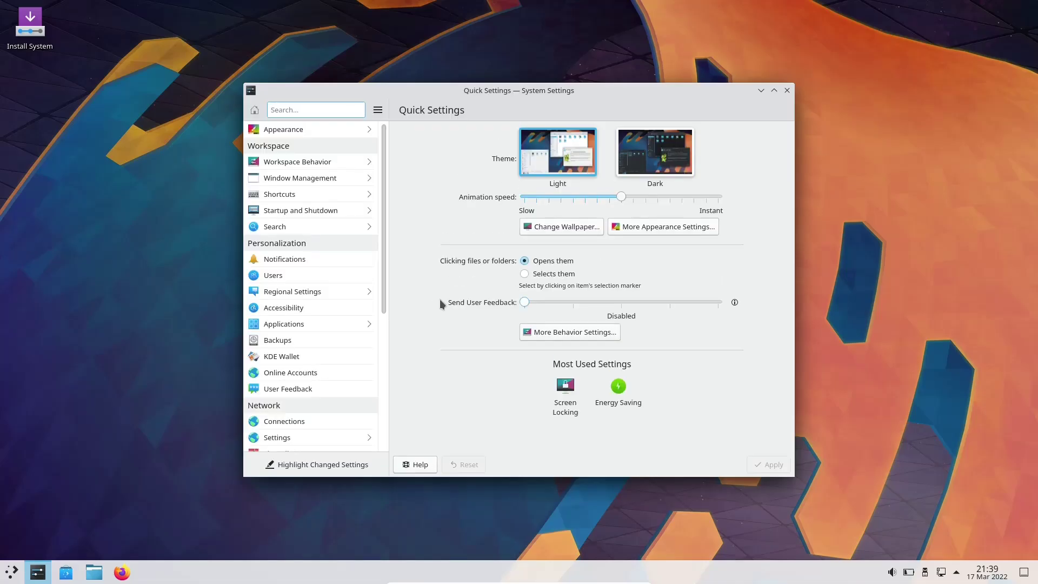
pyautogui.click(775, 91)
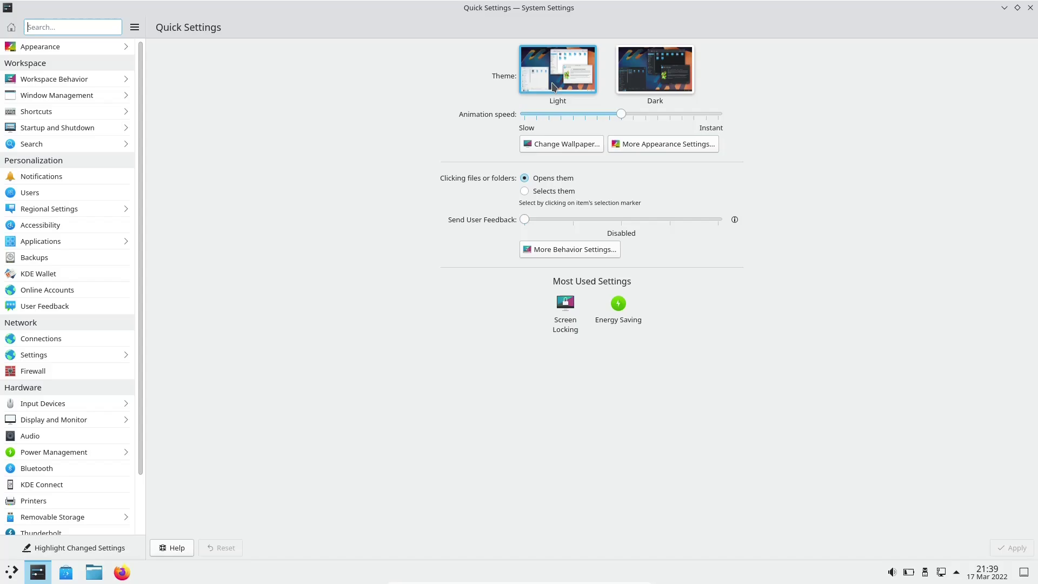
# - Apply the Dark theme and leave single clicks set to 'Opens them' for files and folders
pyautogui.click(653, 76)
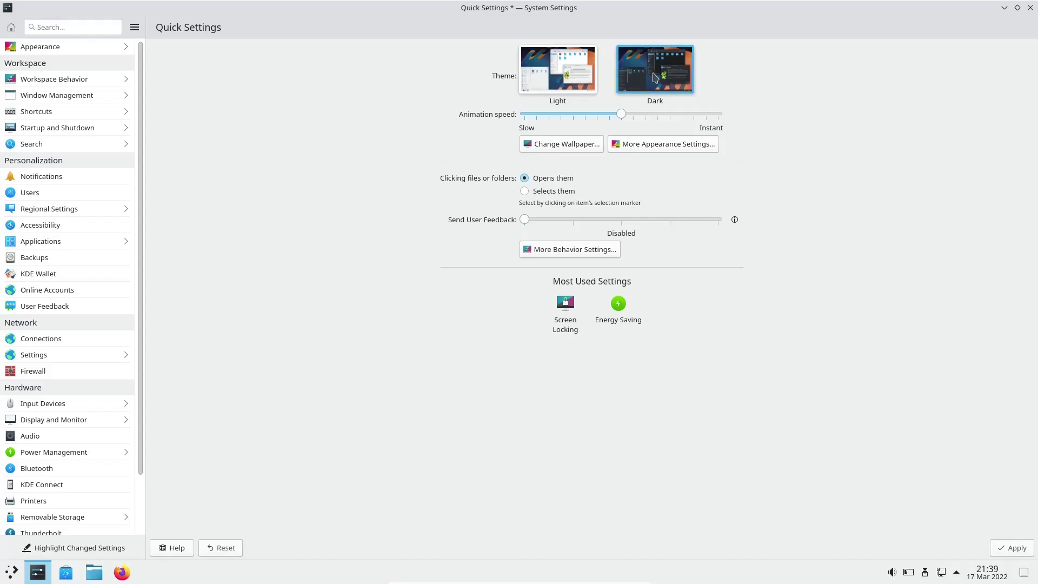
pyautogui.click(1027, 553)
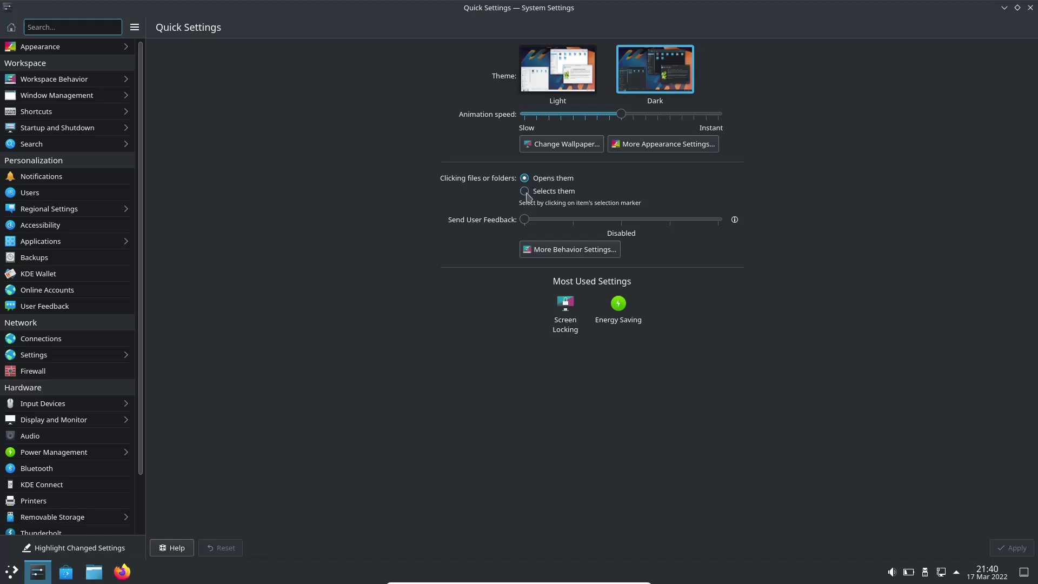
pyautogui.click(525, 193)
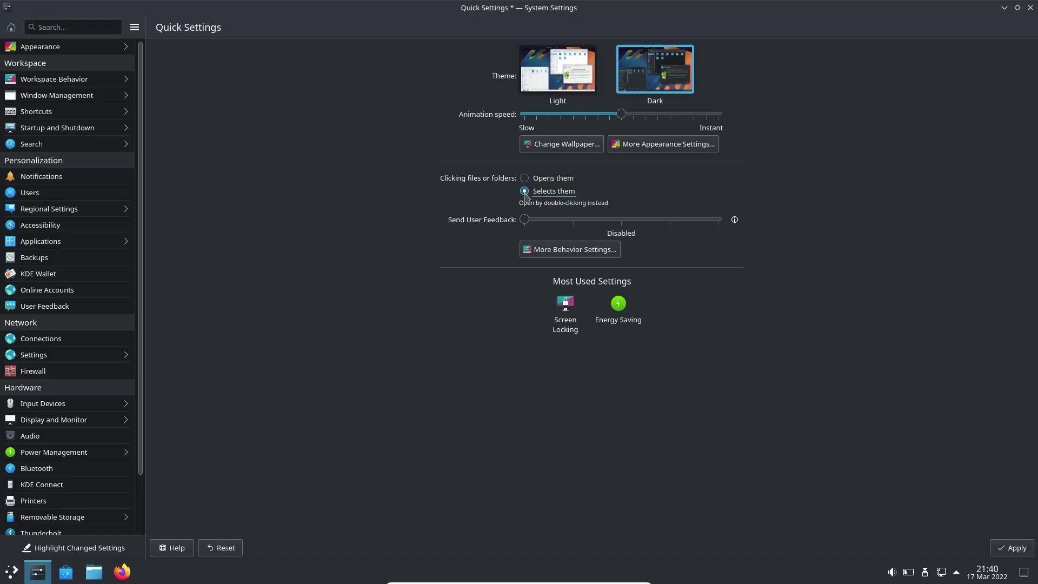
pyautogui.click(524, 179)
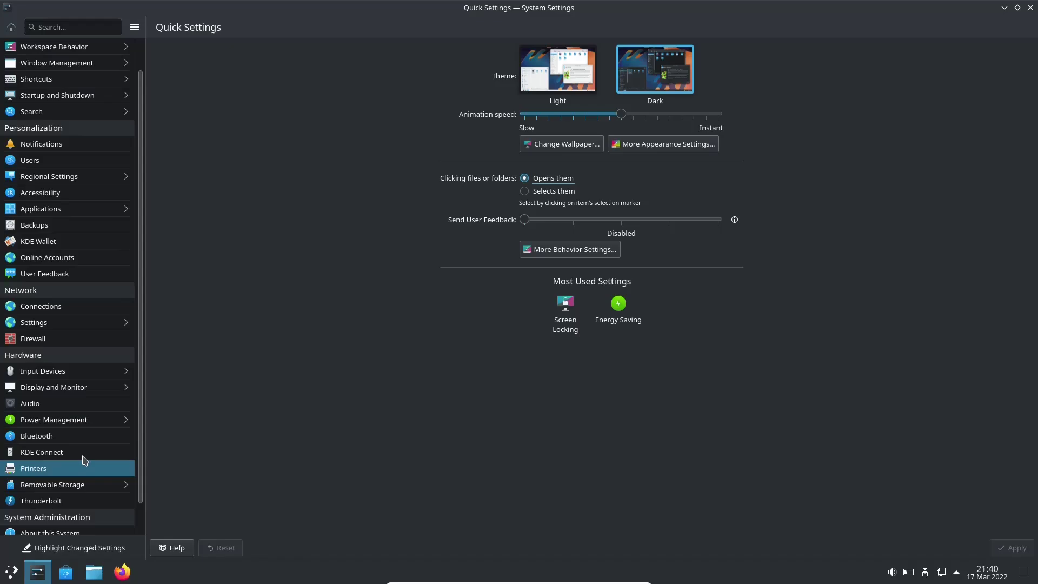
pyautogui.scroll(-1, 84, 443)
pyautogui.scroll(2, 86, 436)
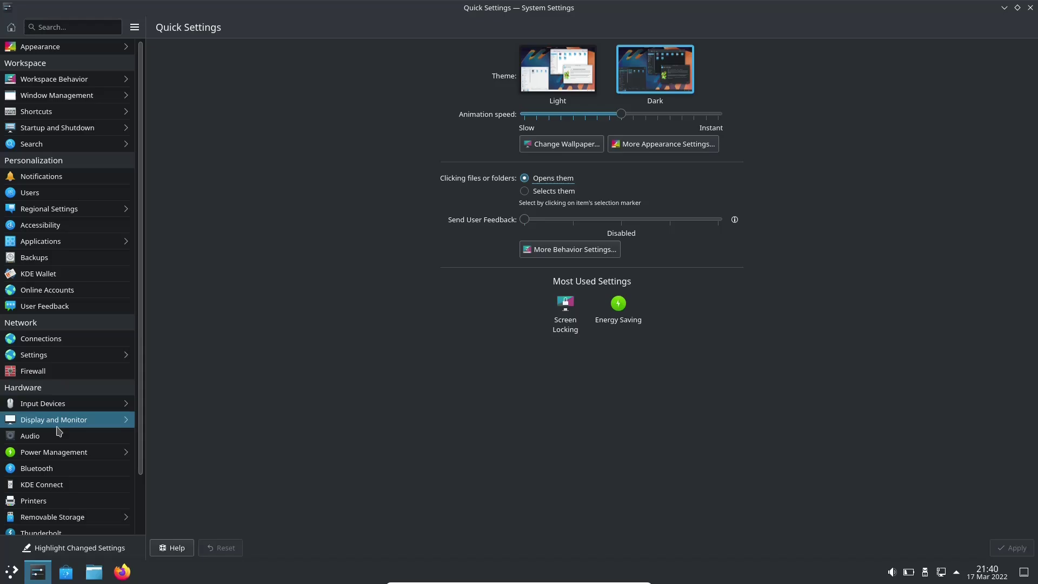
pyautogui.scroll(-2, 65, 422)
pyautogui.scroll(-1, 65, 422)
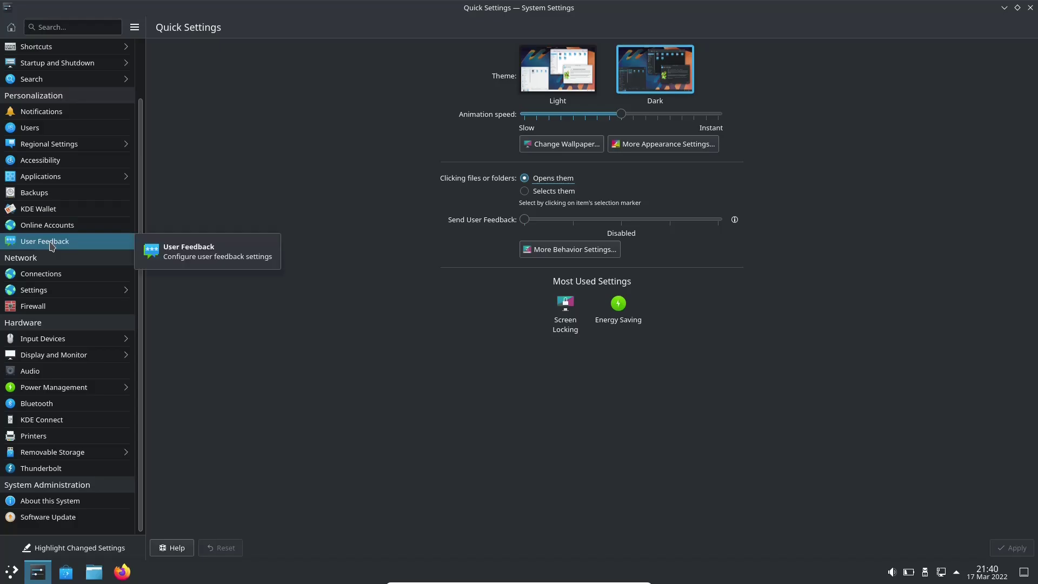
# - View the About this System page for KDE neon 5.24, then close System Settings
pyautogui.click(39, 504)
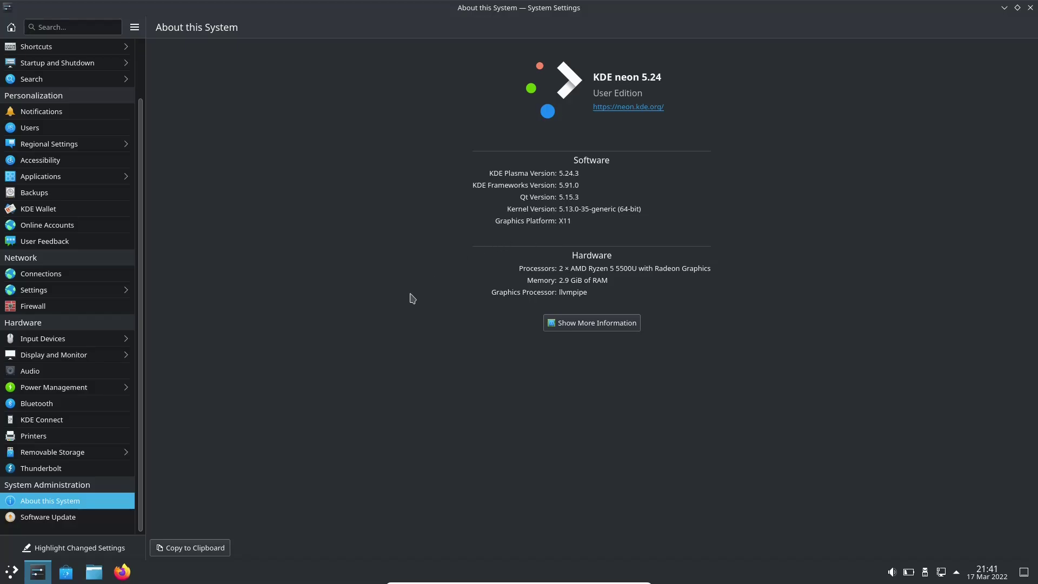
pyautogui.click(1031, 7)
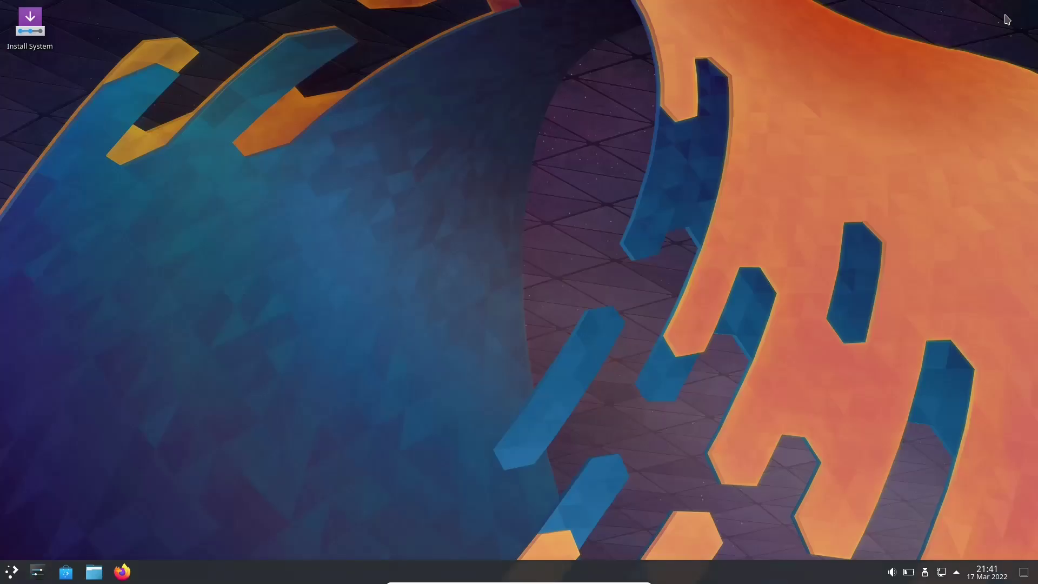
# - Launch Discover and maximize it on the Featured apps page
pyautogui.click(65, 574)
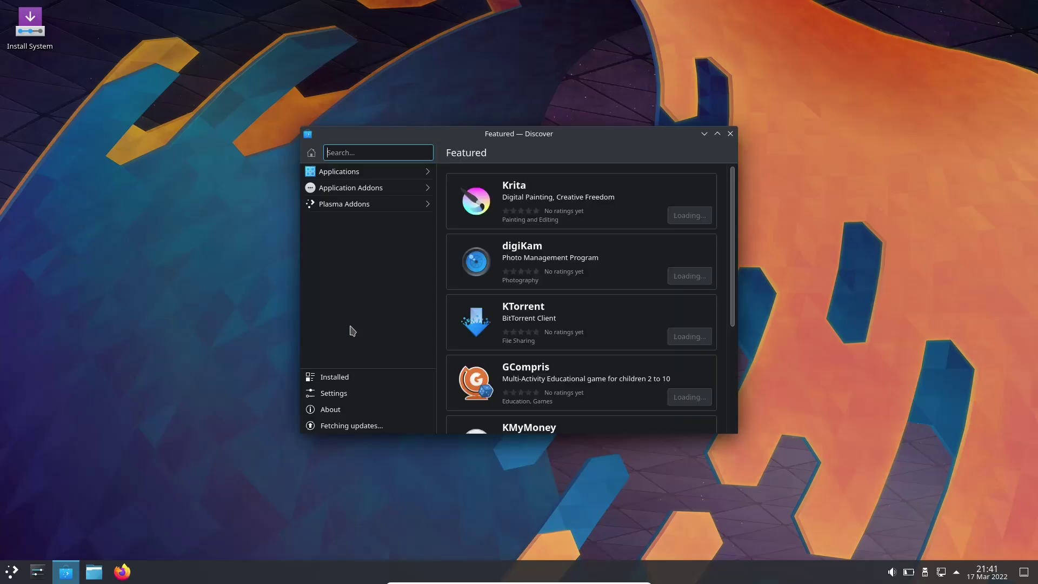
pyautogui.click(717, 133)
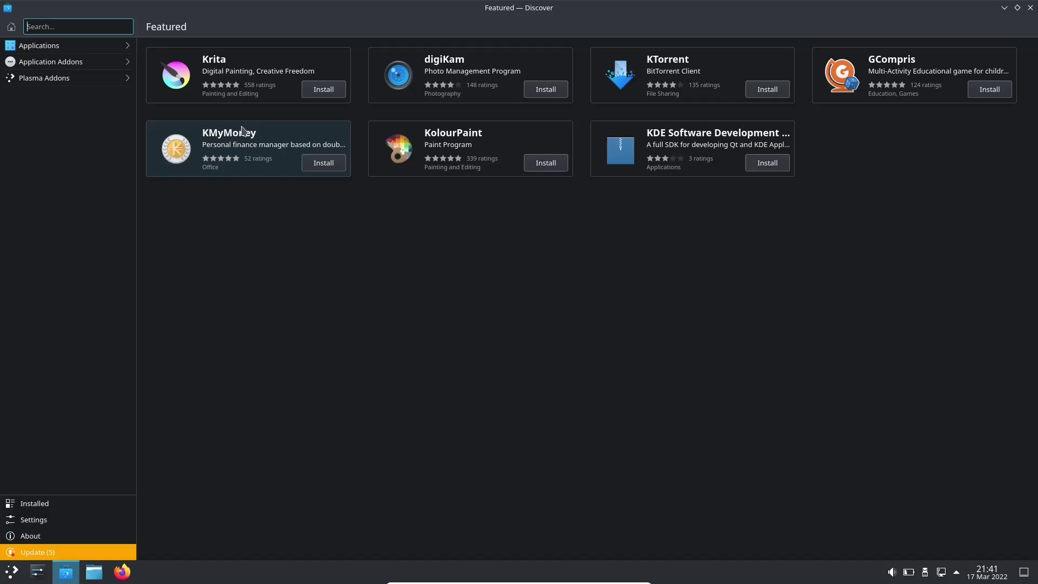
# - Tour Discover's Installed, Settings, About and Updates pages, returning to Installed
pyautogui.click(35, 507)
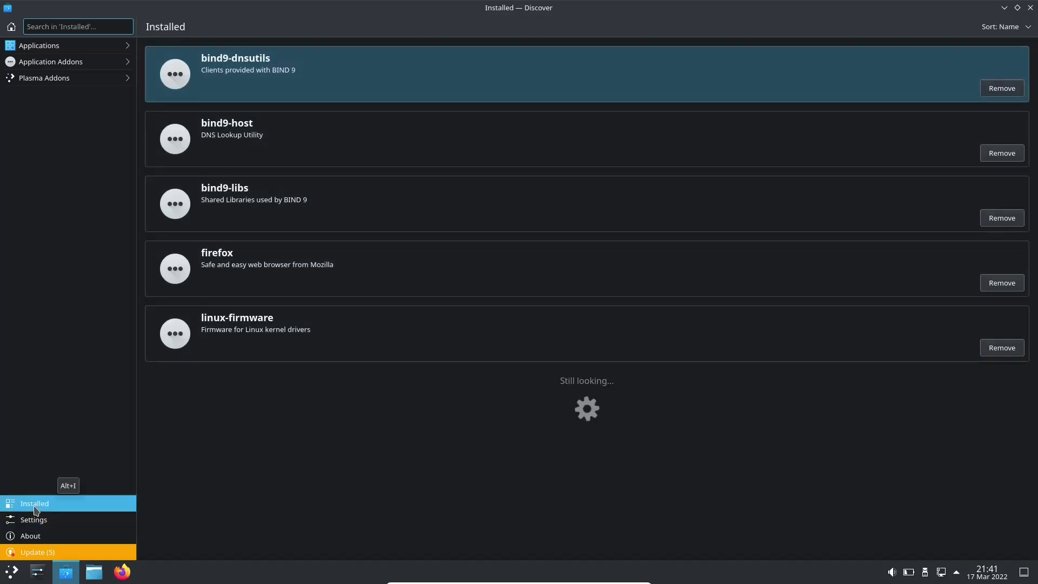
pyautogui.click(37, 524)
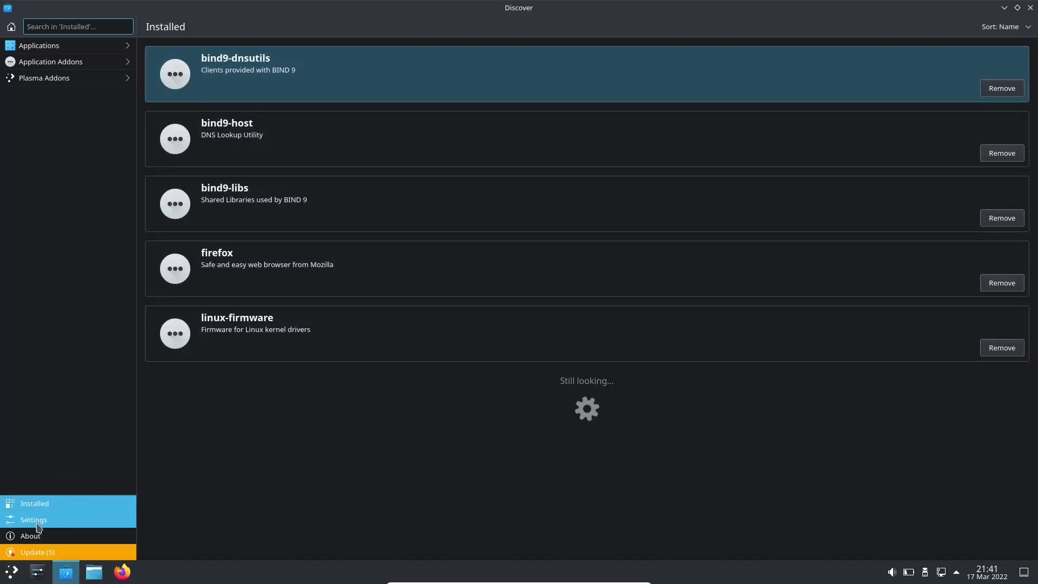
pyautogui.click(36, 536)
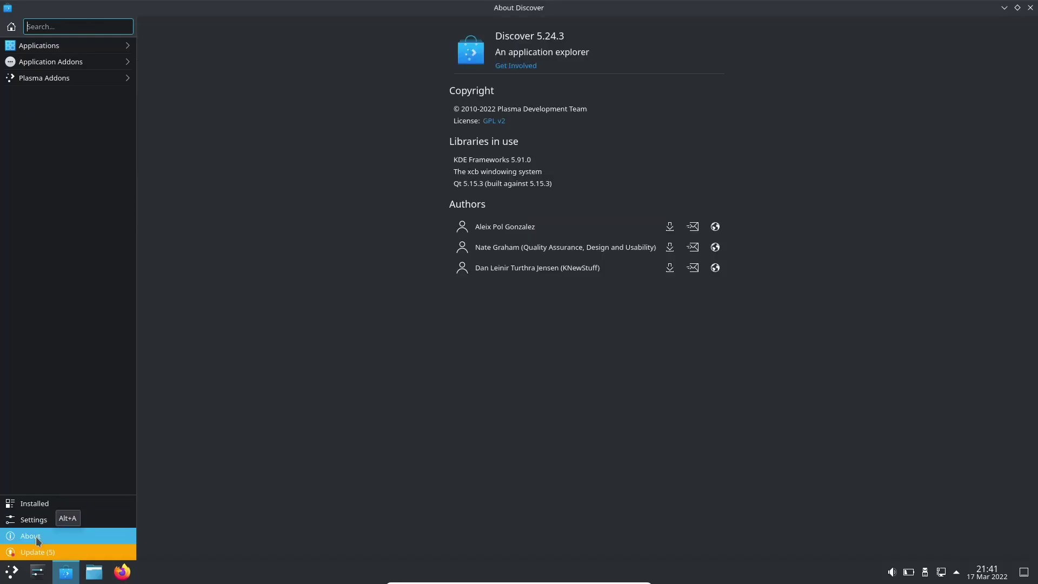
pyautogui.click(37, 554)
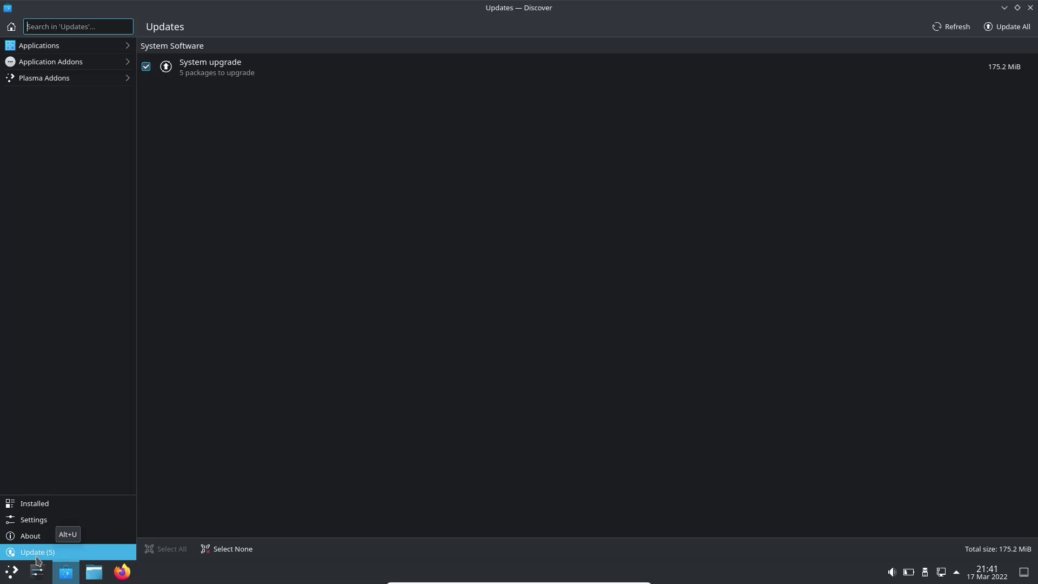
pyautogui.click(46, 504)
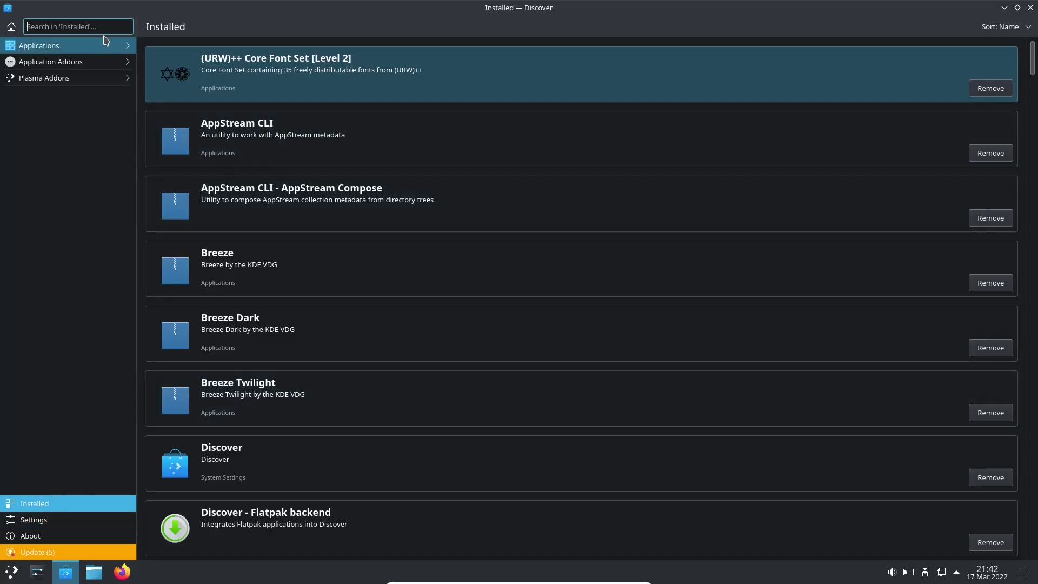
# - In Applications, start then cancel installing Bitwarden, and close Discover
pyautogui.click(65, 47)
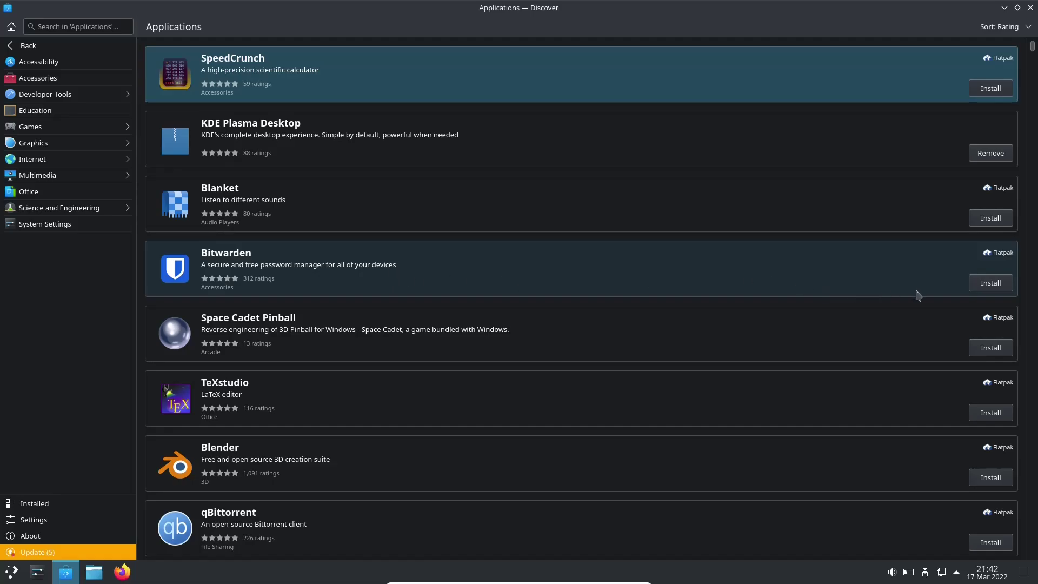
pyautogui.click(987, 284)
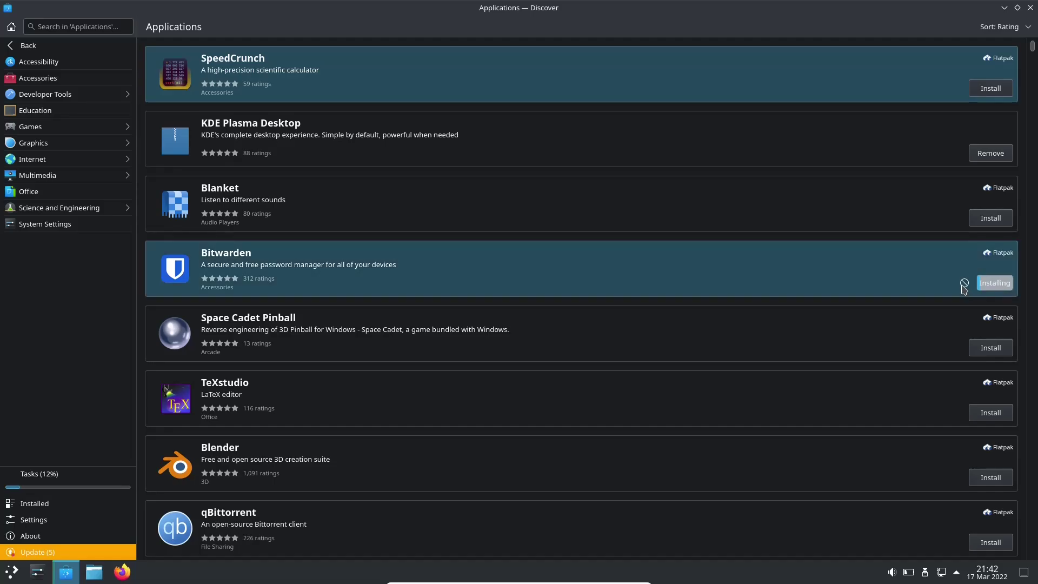
pyautogui.click(963, 287)
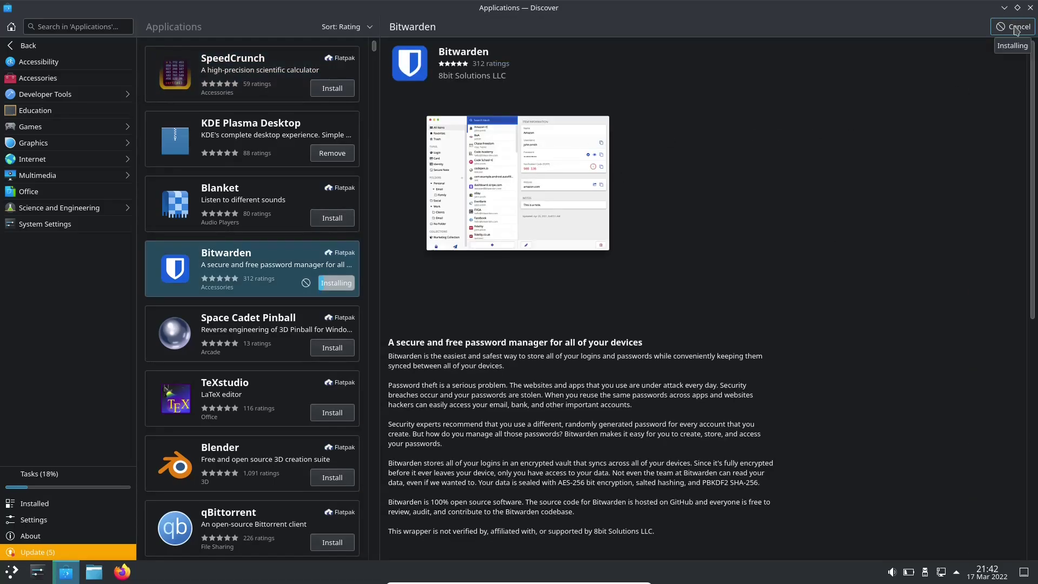
pyautogui.click(1014, 27)
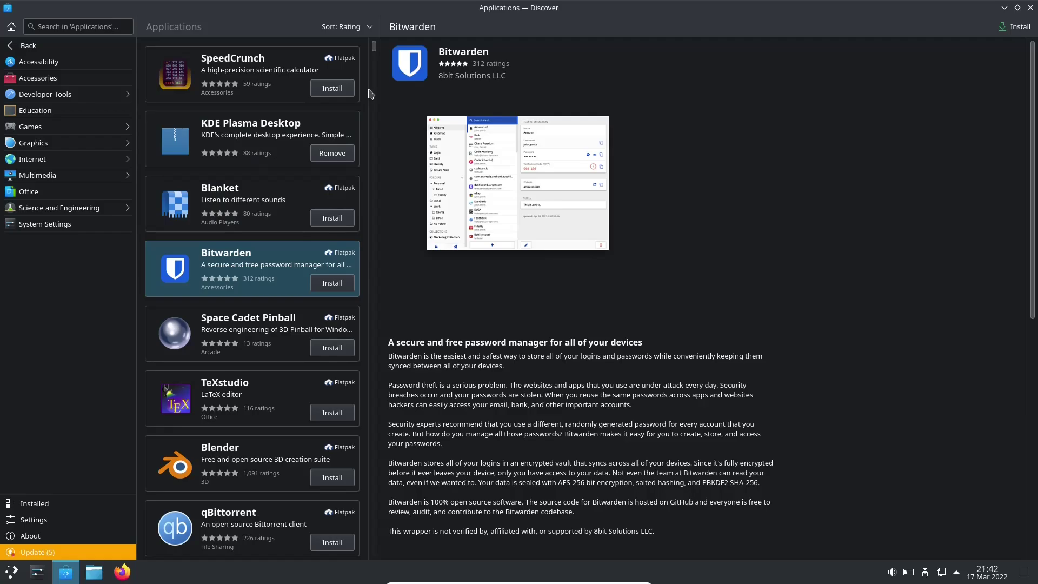
pyautogui.moveTo(374, 51); pyautogui.dragTo(376, 56)
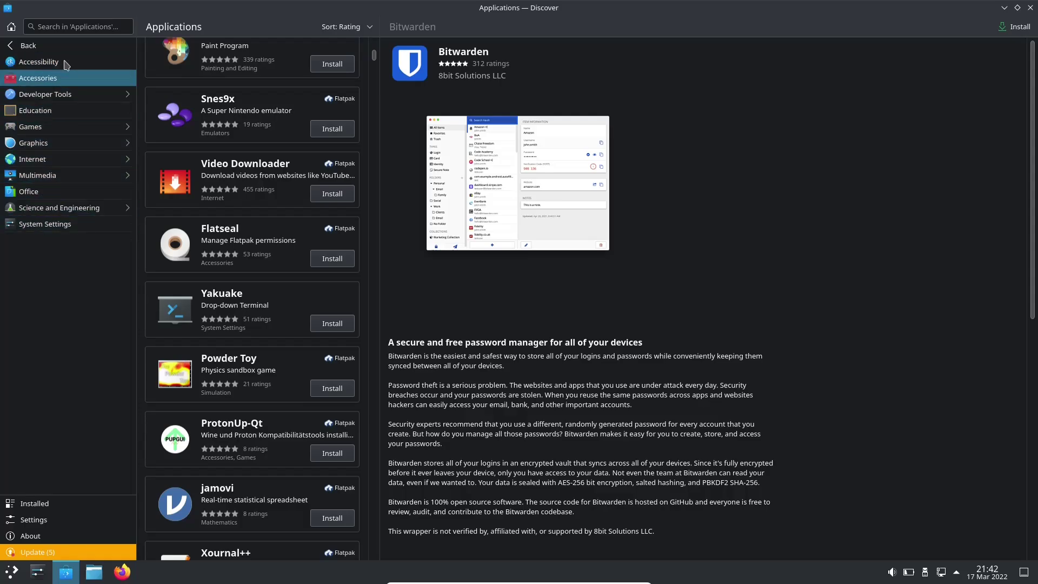
pyautogui.click(79, 26)
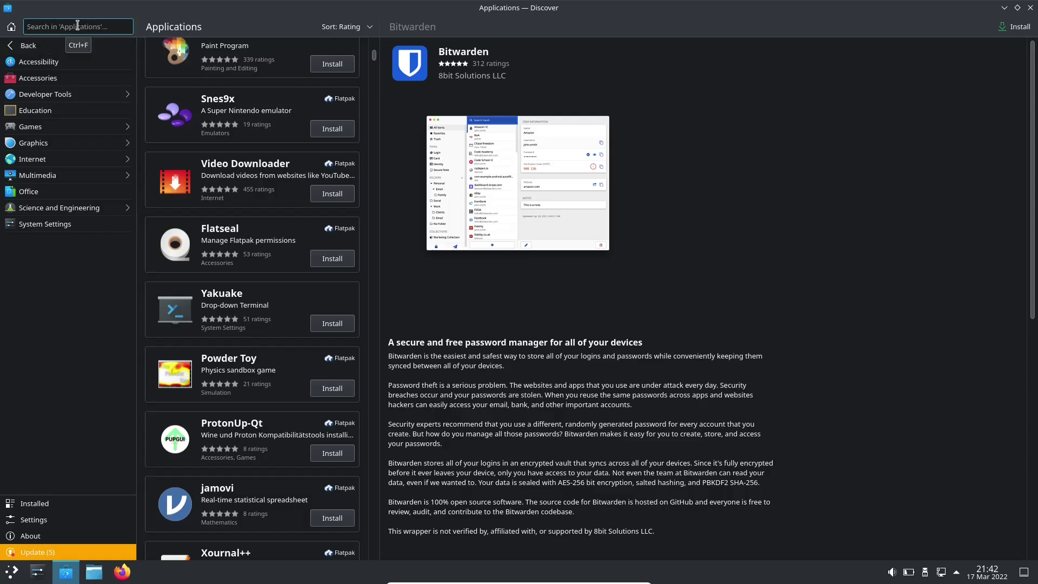
pyautogui.click(1030, 10)
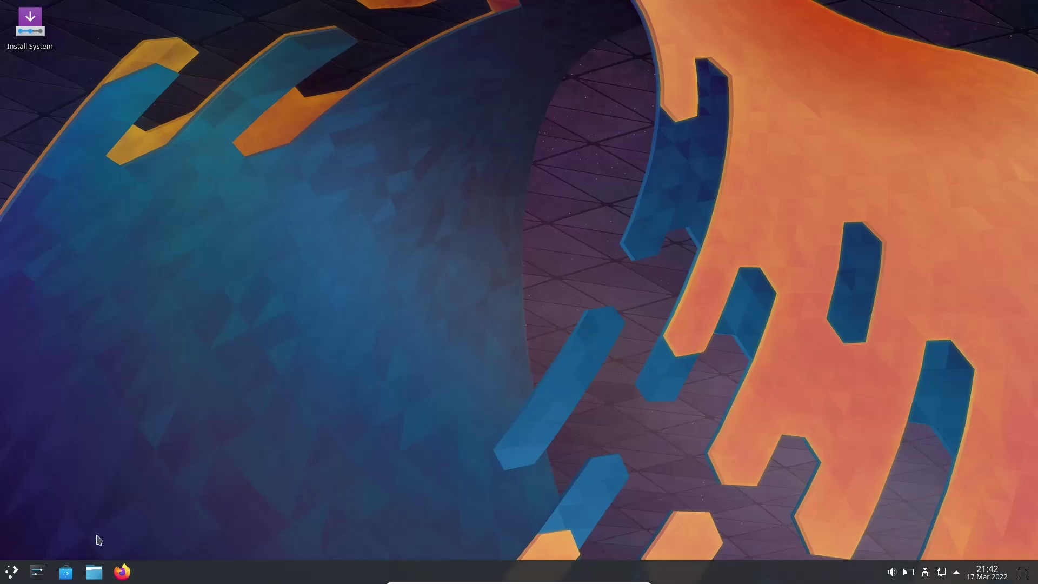
# - Launch Dolphin on the Home folder from the taskbar and maximize its window
pyautogui.click(93, 575)
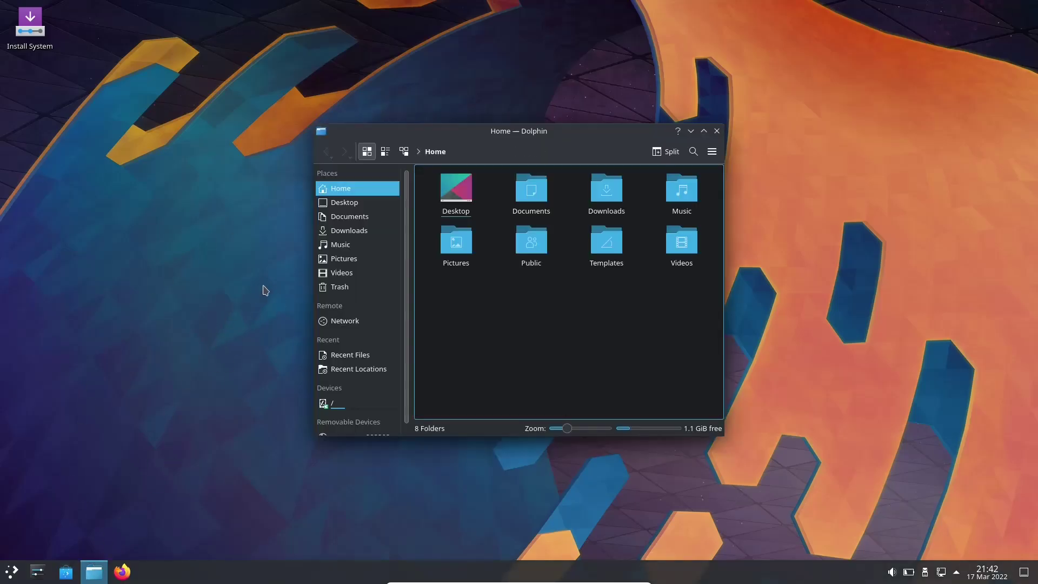
pyautogui.click(704, 131)
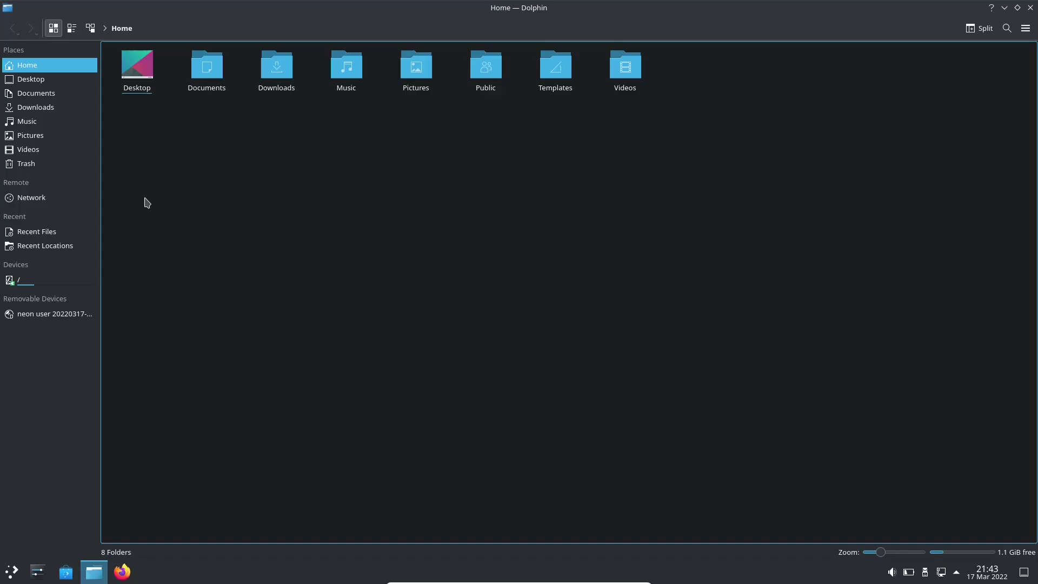
# - Hide the Remote and Recent sections from Dolphin's Places panel, keeping Devices visible
pyautogui.rightClick(19, 187)
pyautogui.click(28, 224)
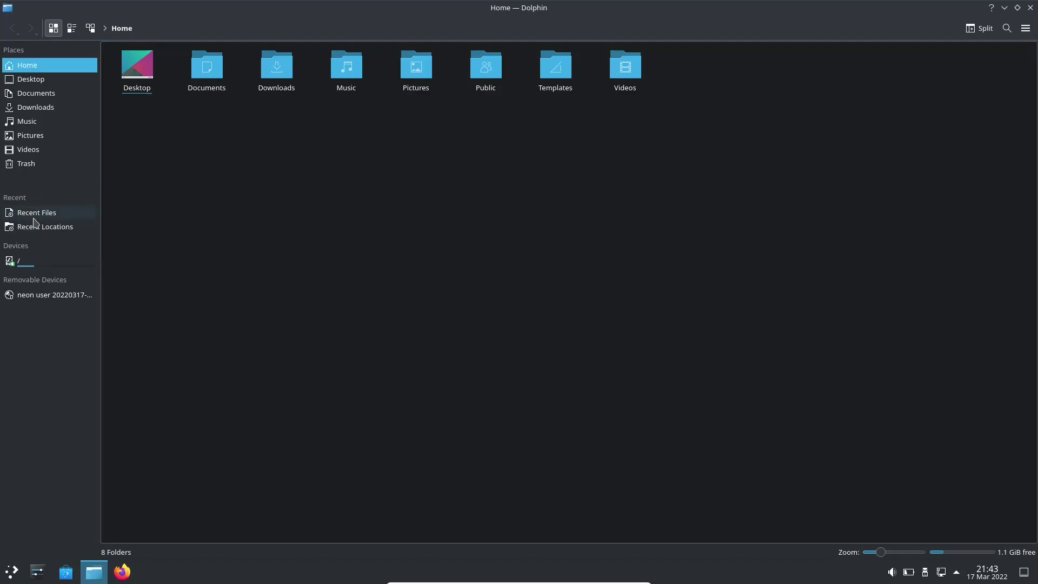
pyautogui.rightClick(21, 187)
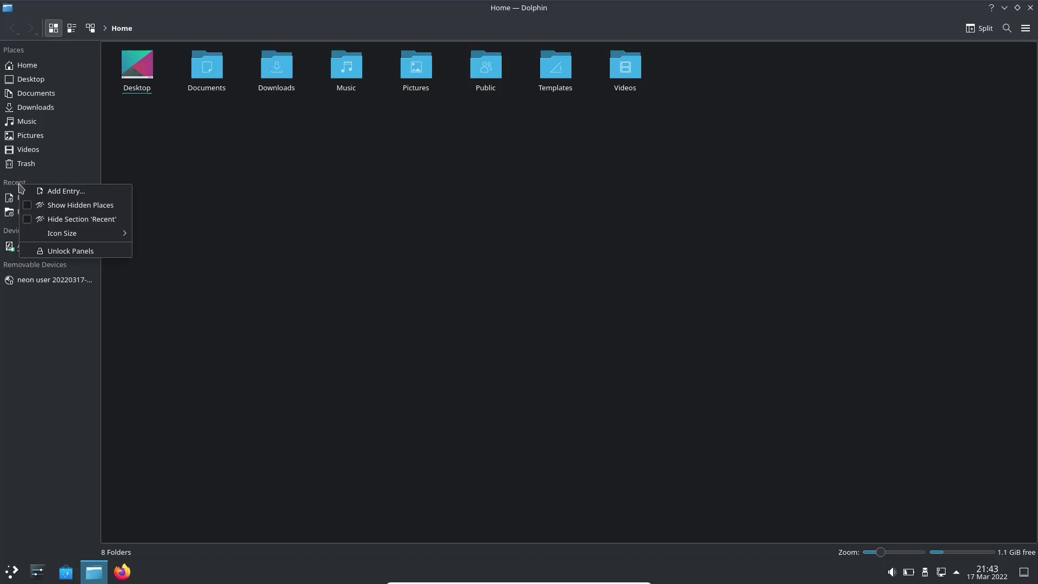
pyautogui.click(32, 219)
pyautogui.rightClick(15, 187)
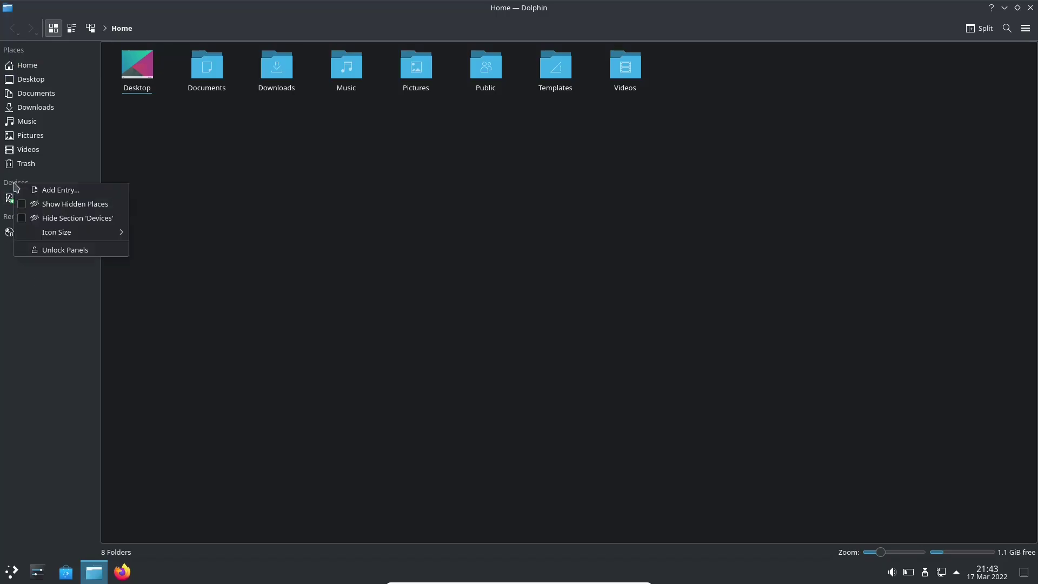
pyautogui.click(10, 301)
# - Set the Places panel icon size to Large (32x32), then close Dolphin
pyautogui.rightClick(56, 404)
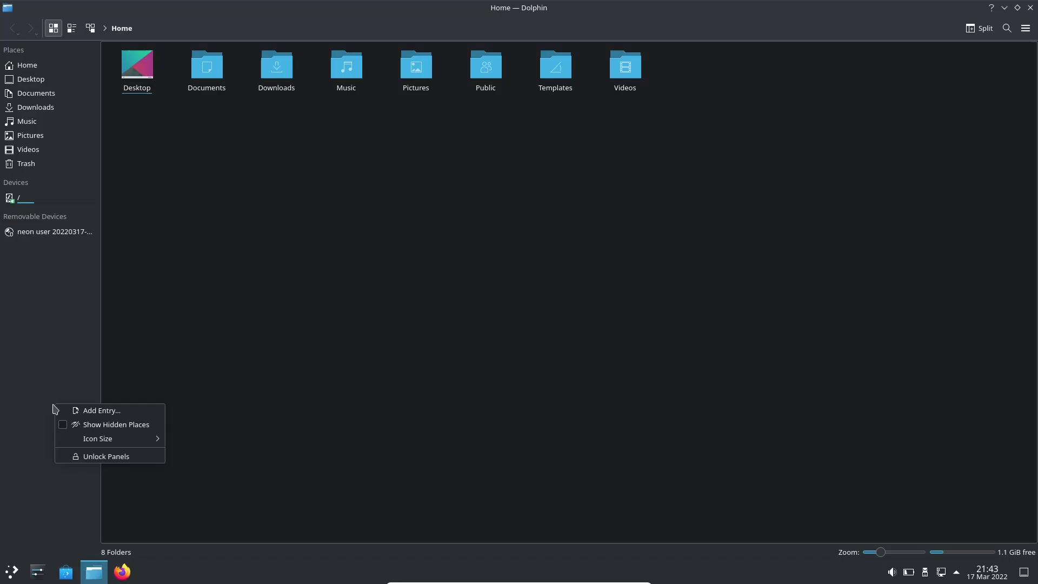
pyautogui.moveTo(158, 440)
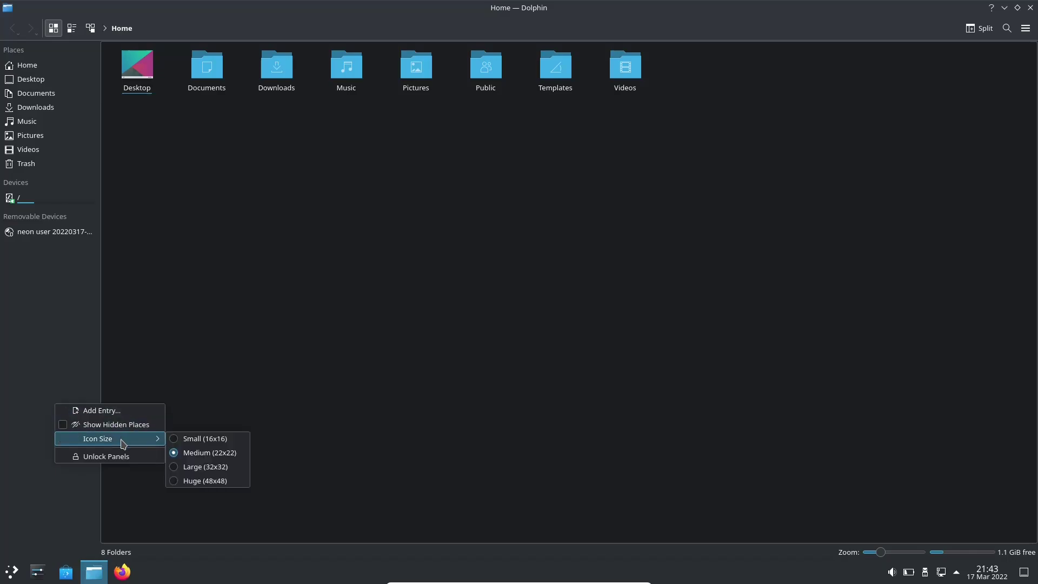
pyautogui.click(196, 467)
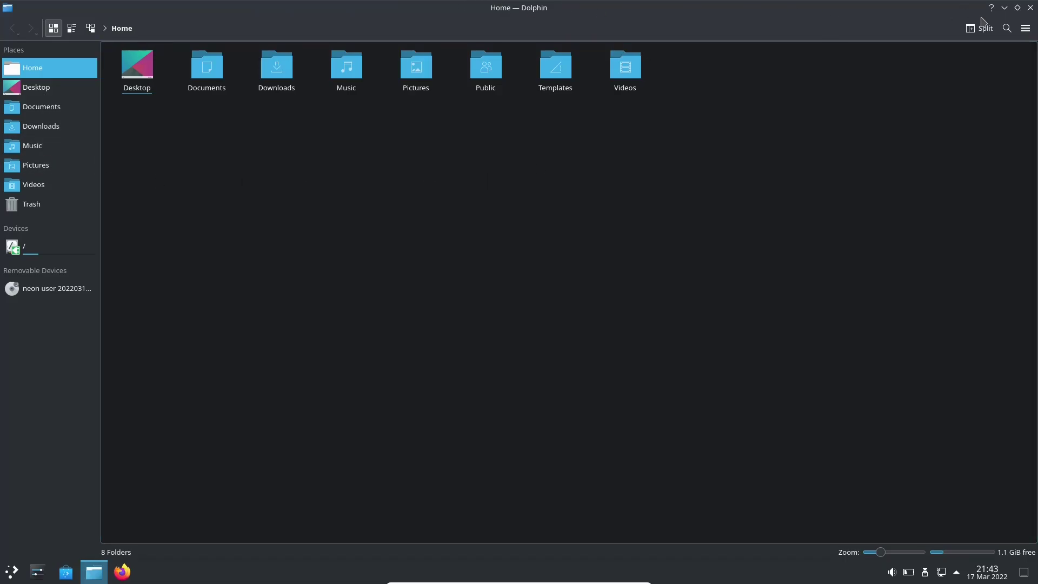
pyautogui.click(1030, 7)
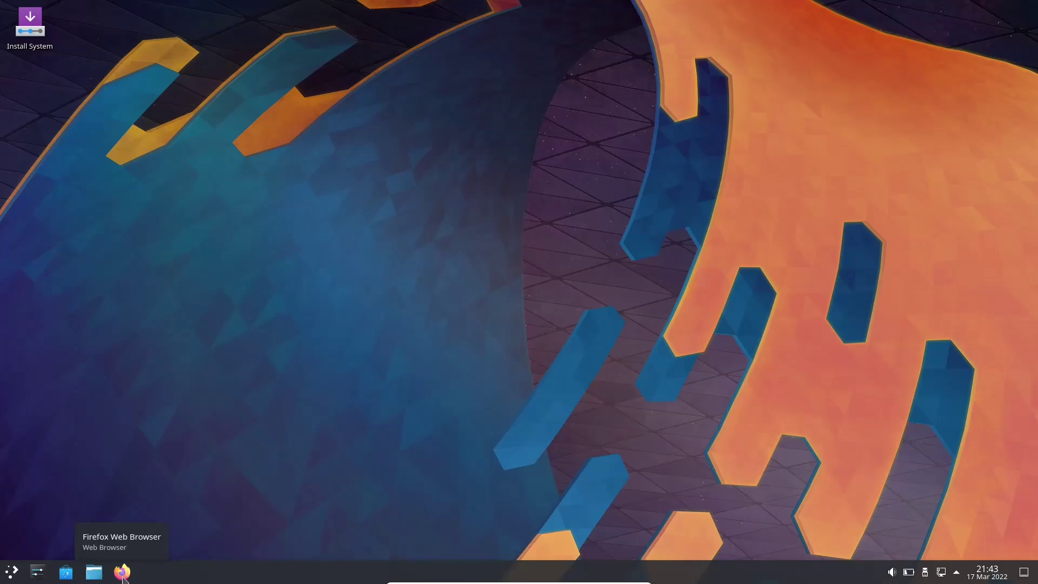
# - Preview the launcher menu, then swap it for the Application Dashboard alternative
pyautogui.click(12, 572)
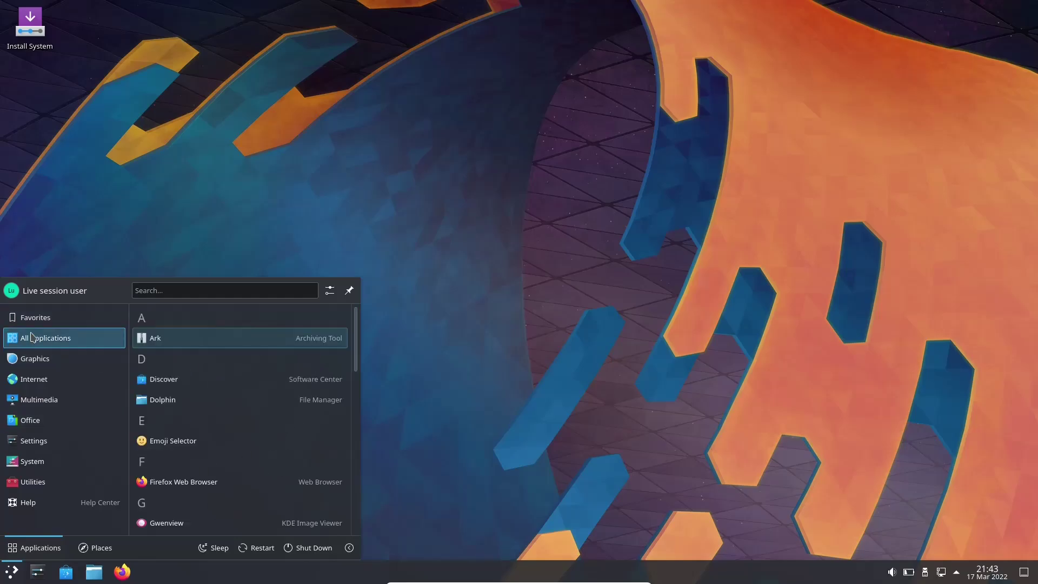
pyautogui.click(526, 302)
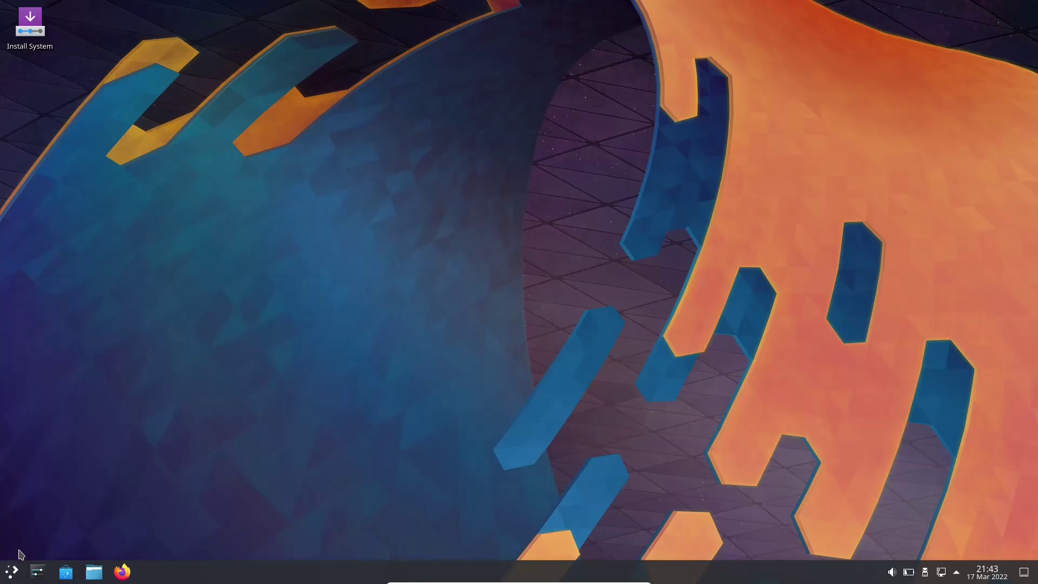
pyautogui.rightClick(9, 577)
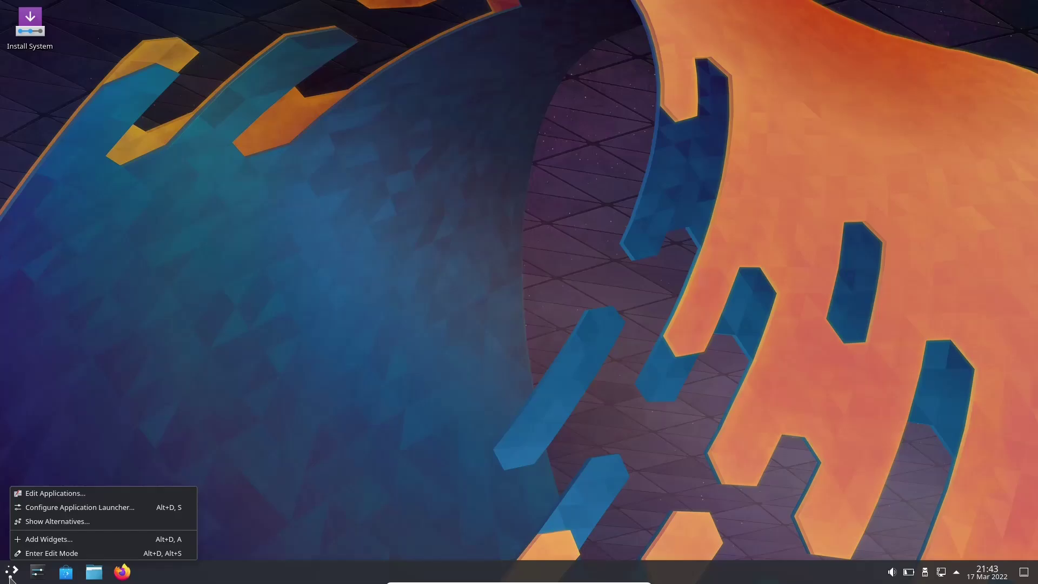
pyautogui.click(48, 521)
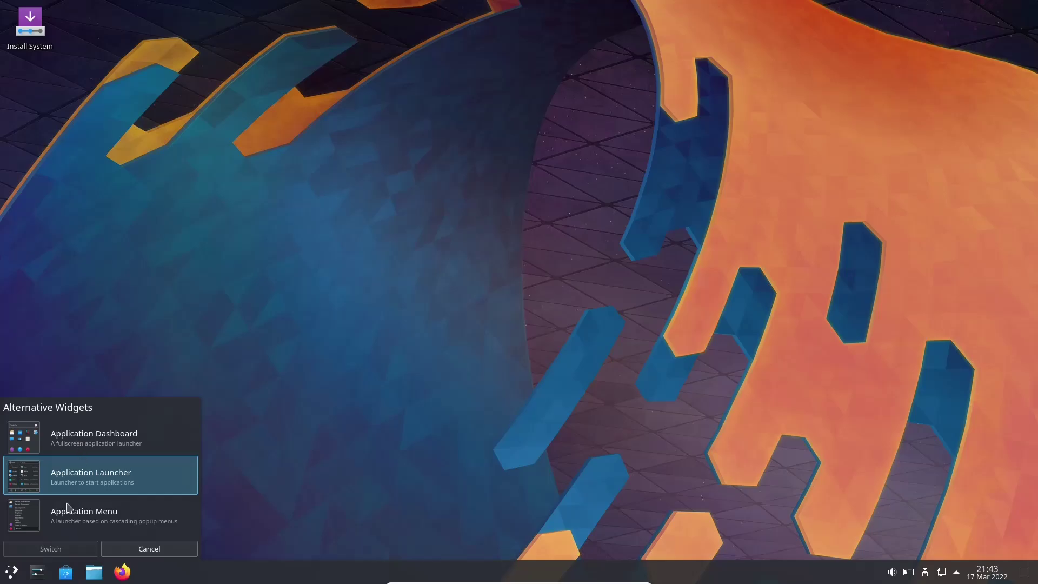
pyautogui.click(88, 438)
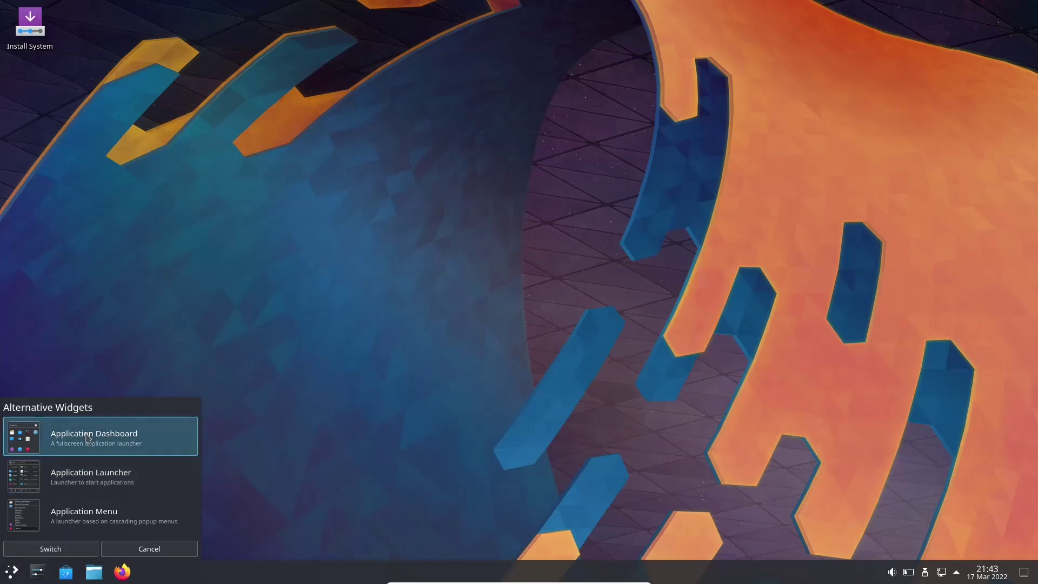
pyautogui.click(69, 551)
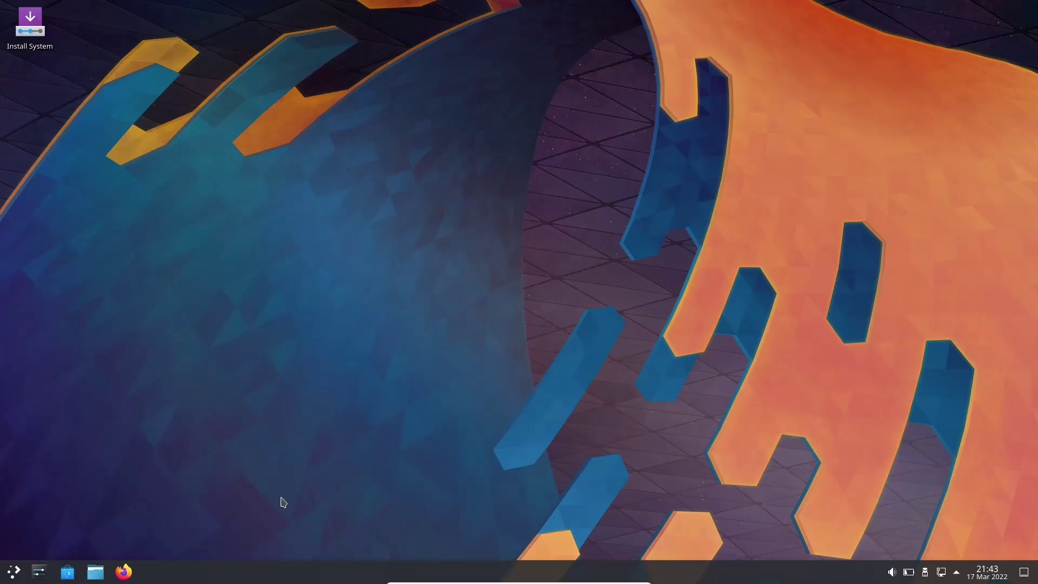
pyautogui.click(15, 576)
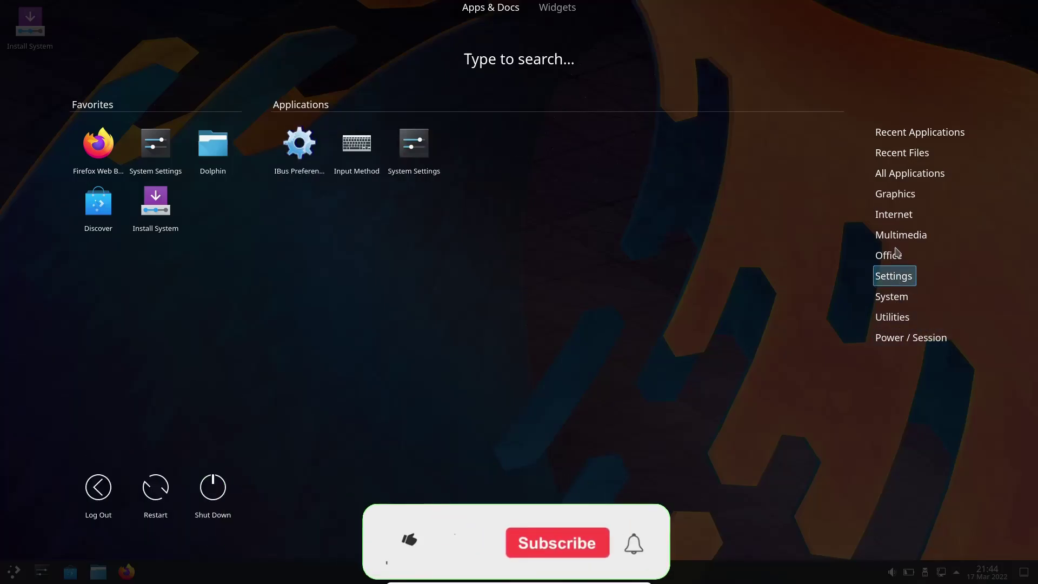
pyautogui.moveTo(892, 297)
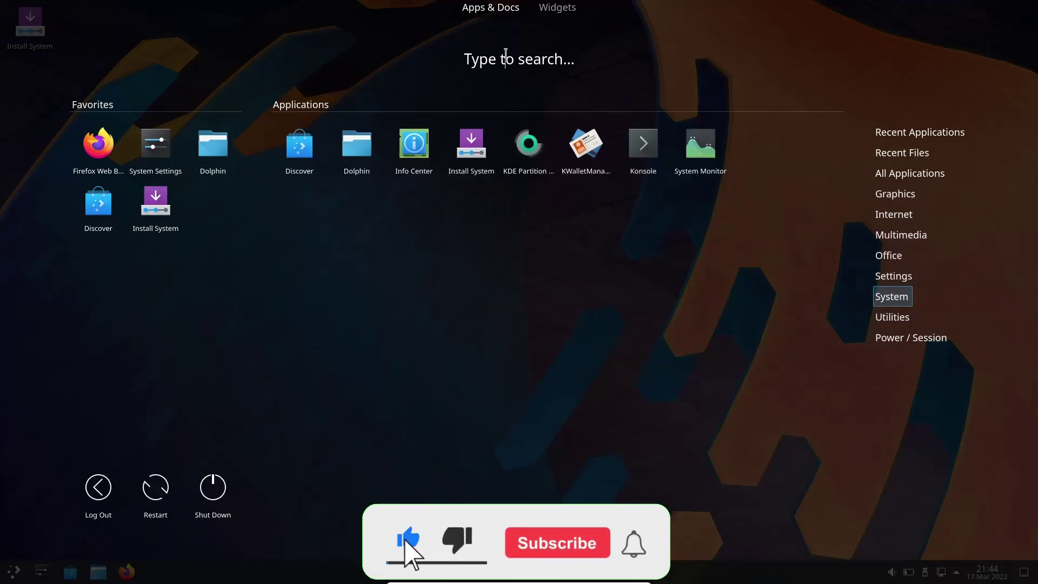
pyautogui.write('dolphin')
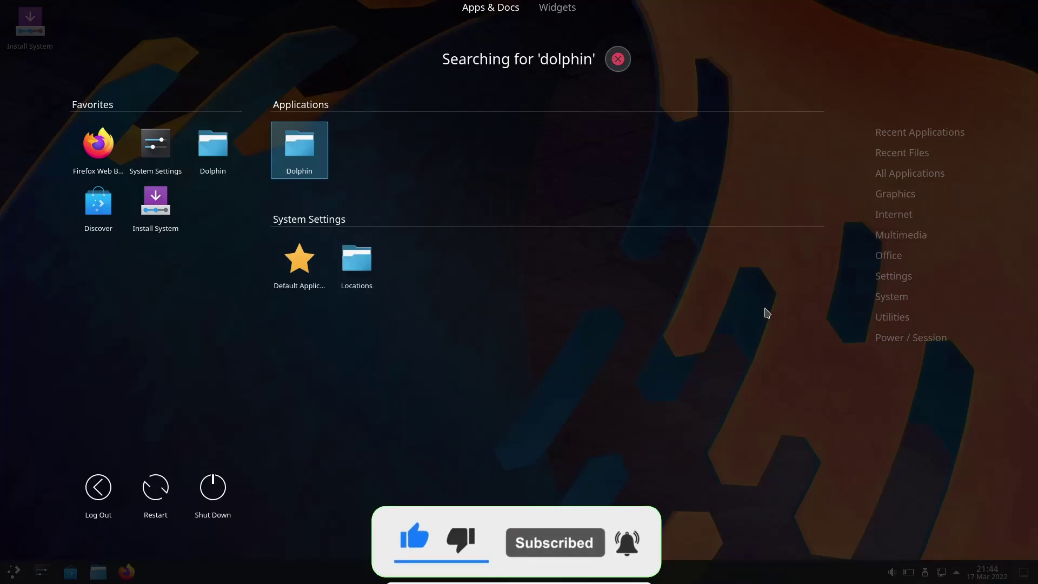
pyautogui.press('Escape')
pyautogui.press('Escape')
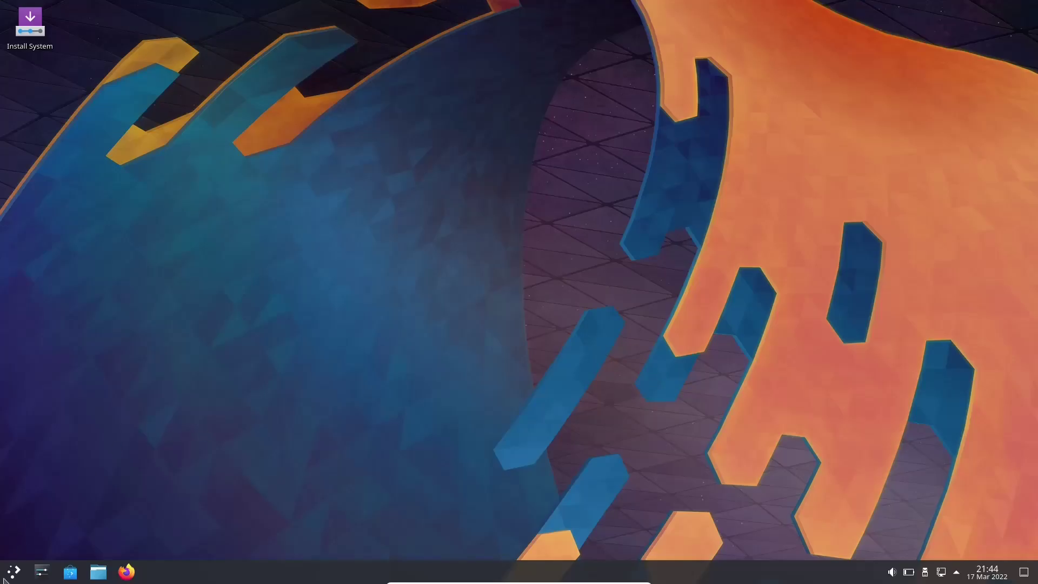
# - Switch the panel launcher to the cascading Application Menu and open it
pyautogui.rightClick(11, 576)
pyautogui.click(43, 522)
pyautogui.click(62, 527)
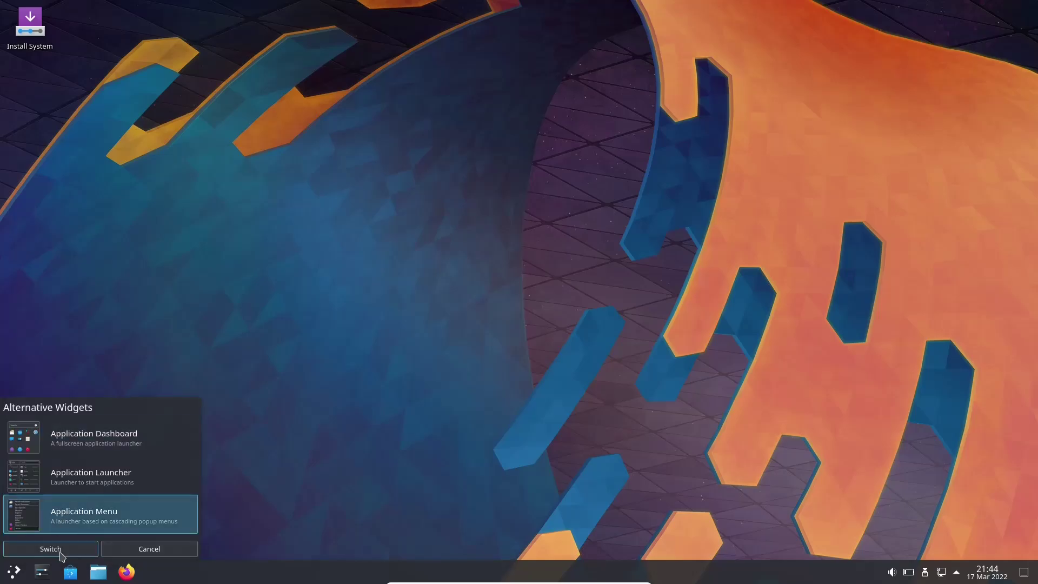
pyautogui.click(60, 549)
pyautogui.click(12, 574)
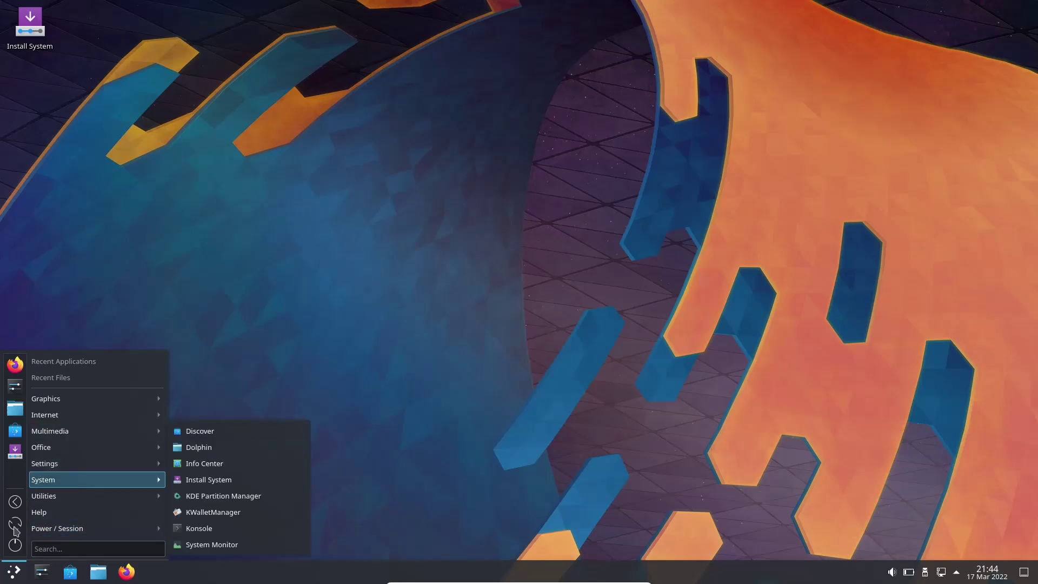
# - Restore the standard Application Launcher and browse its categories down to System apps
pyautogui.rightClick(16, 577)
pyautogui.click(62, 521)
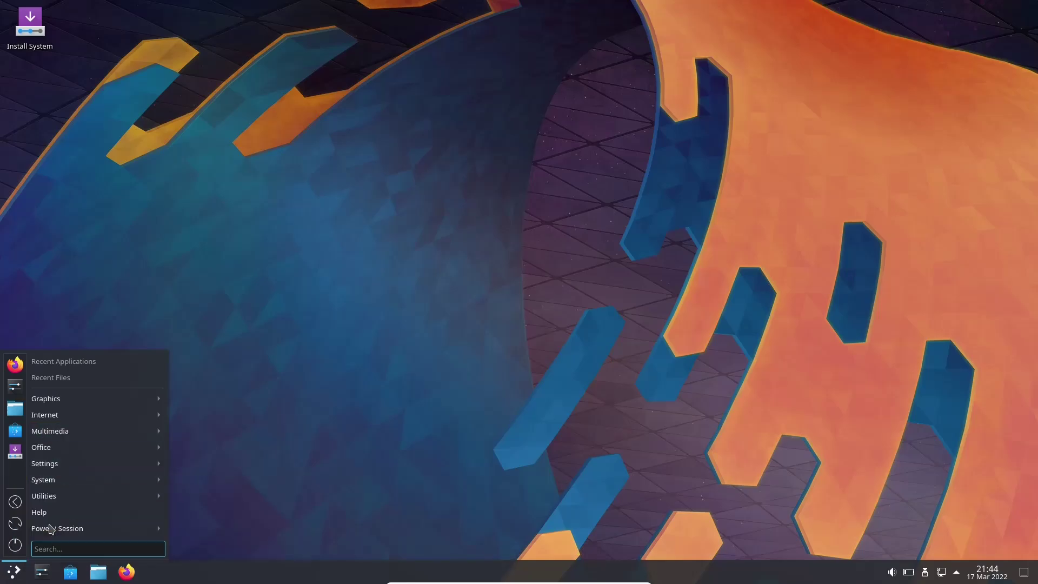
pyautogui.click(51, 548)
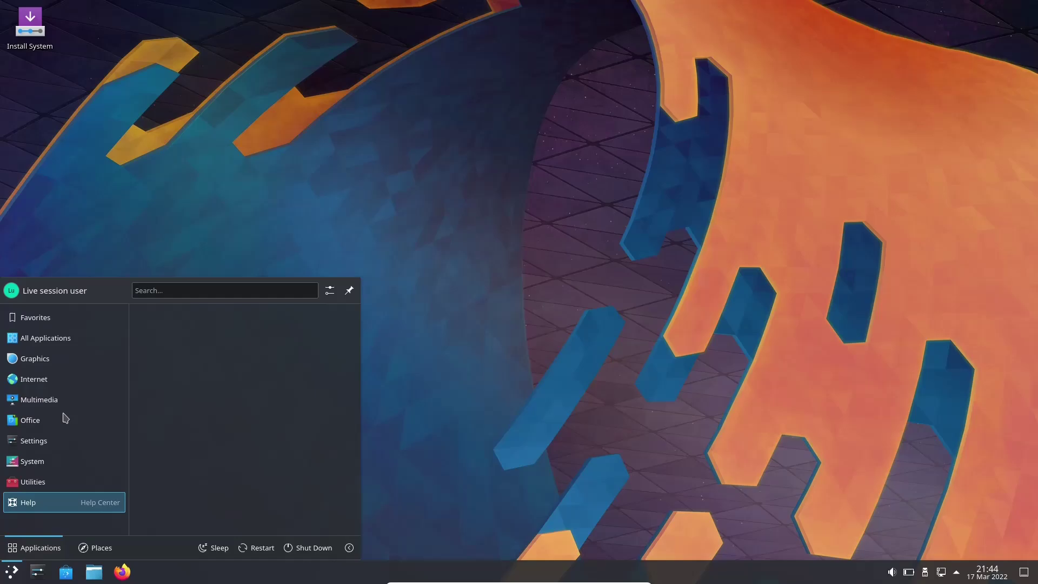
pyautogui.moveTo(54, 379)
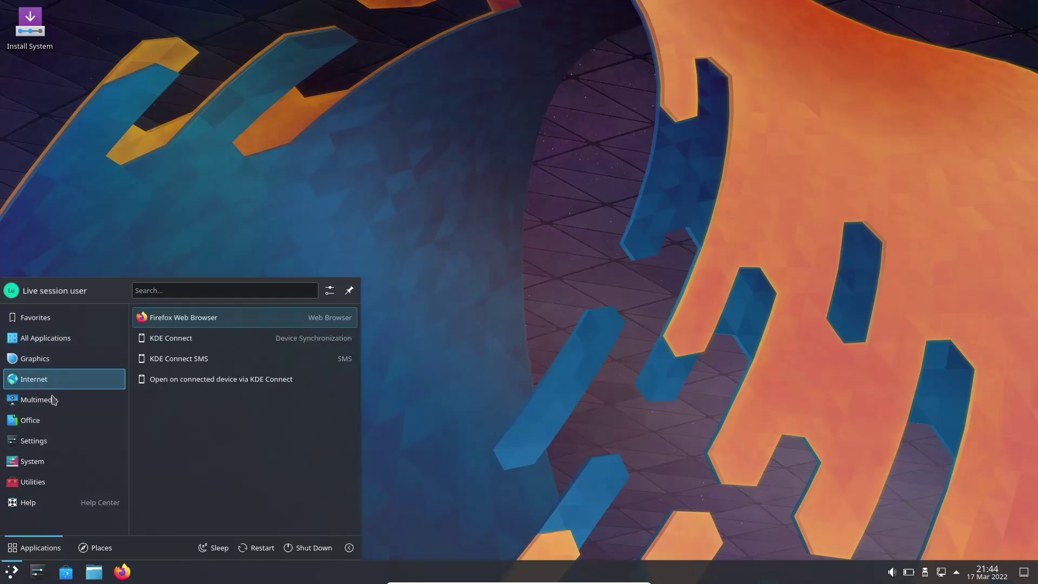
pyautogui.moveTo(54, 406)
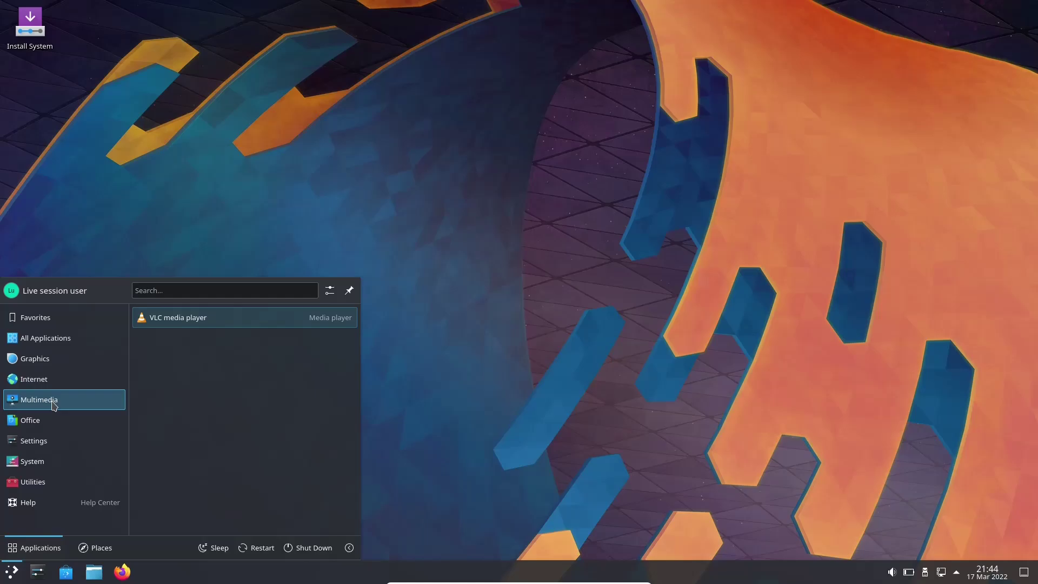
pyautogui.moveTo(54, 427)
pyautogui.moveTo(55, 446)
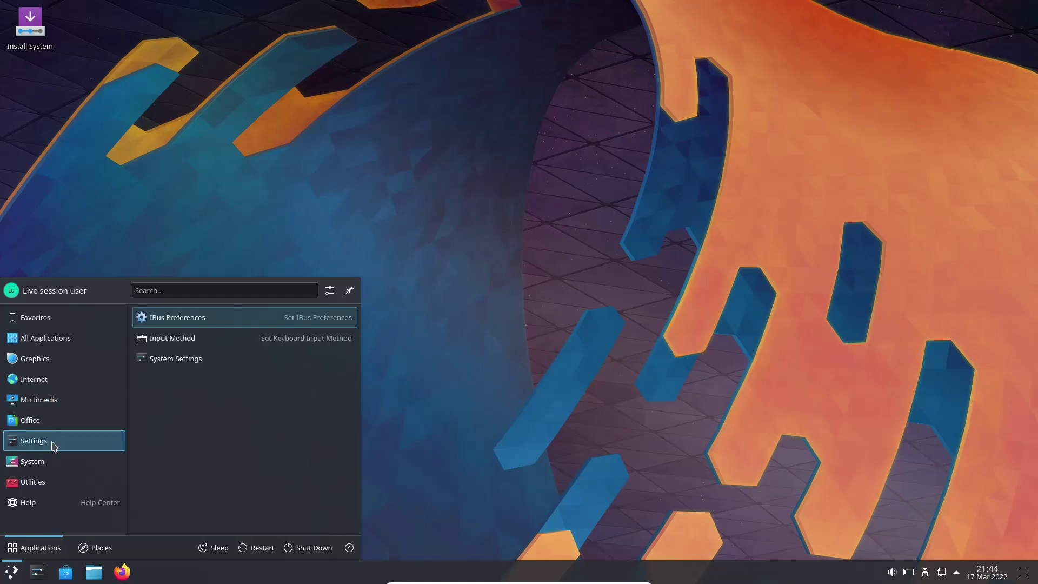
pyautogui.moveTo(54, 466)
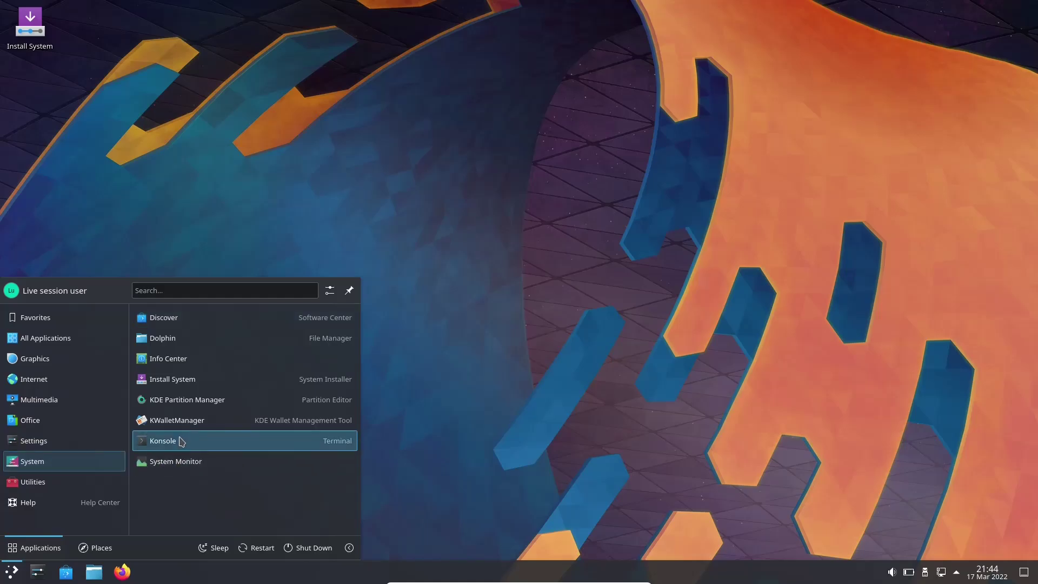
# - Launch Konsole maximised, try htop, then run top to list processes
pyautogui.click(162, 442)
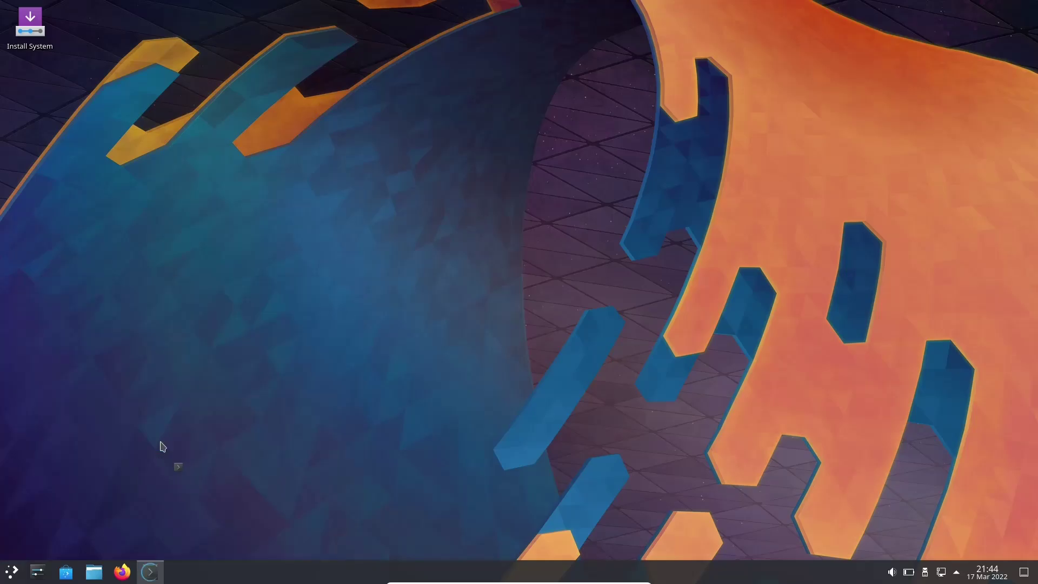
pyautogui.doubleClick(745, 126)
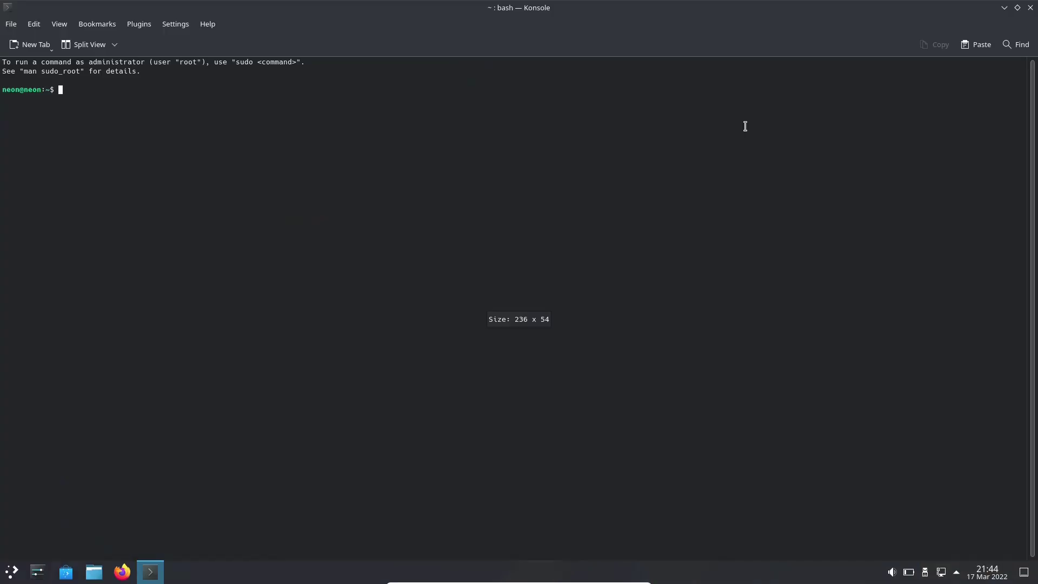
pyautogui.write('htop')
pyautogui.press('Return')
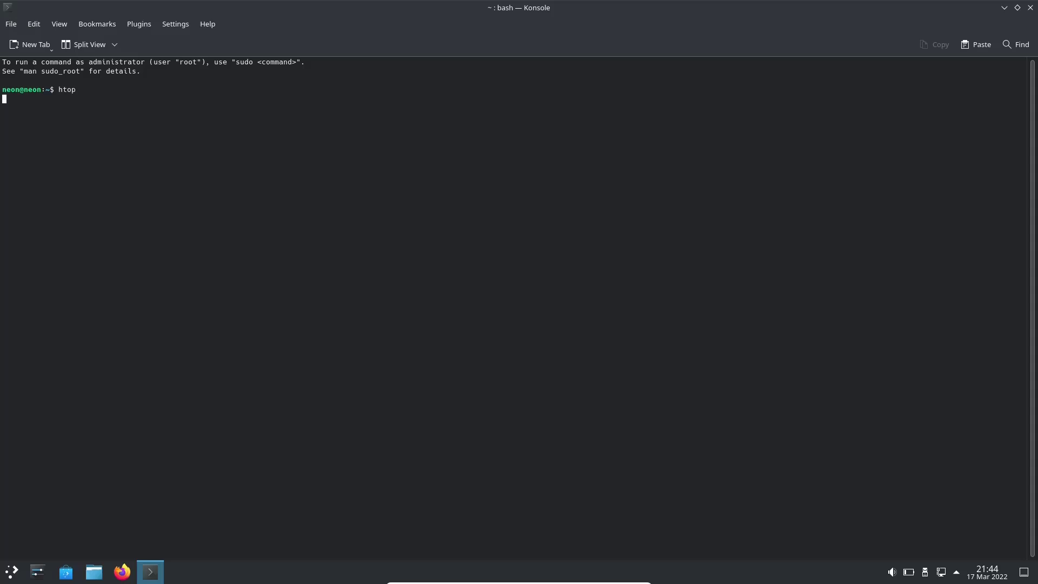
pyautogui.write('top')
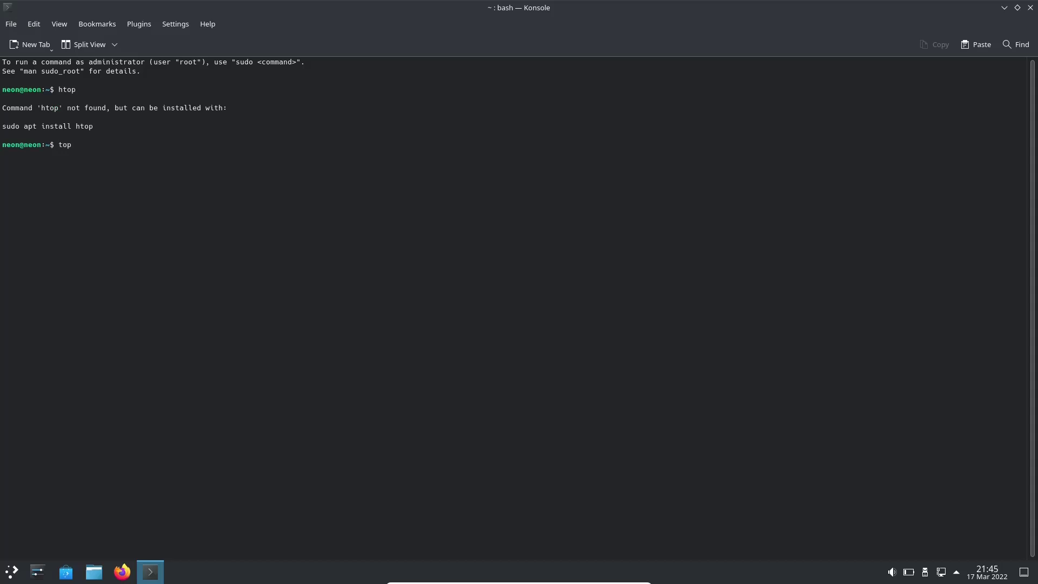
pyautogui.press('Return')
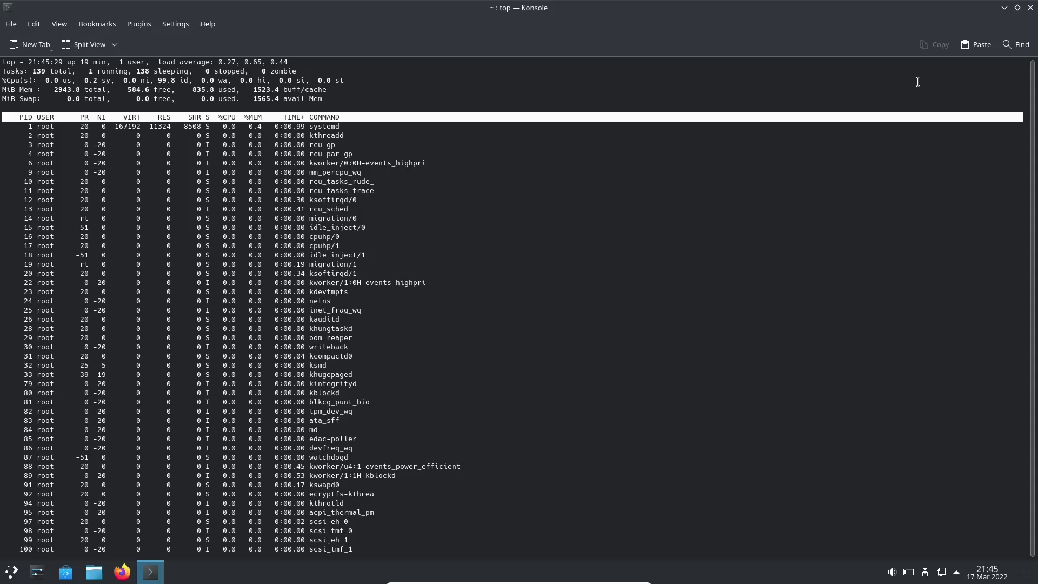
# - Close Konsole, confirming despite top still running, and reopen the application launcher
pyautogui.click(1030, 8)
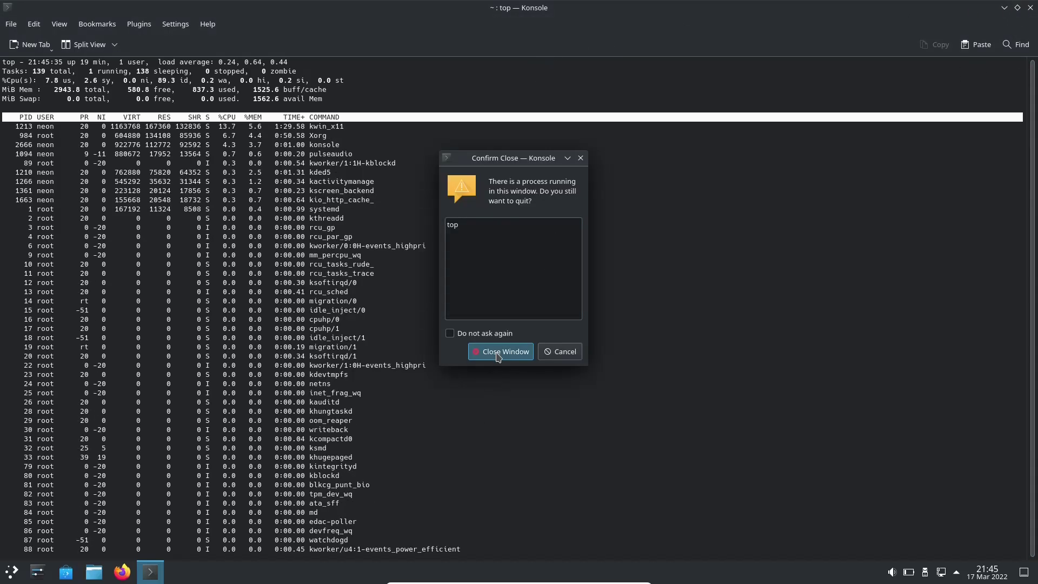
pyautogui.click(500, 351)
pyautogui.click(13, 567)
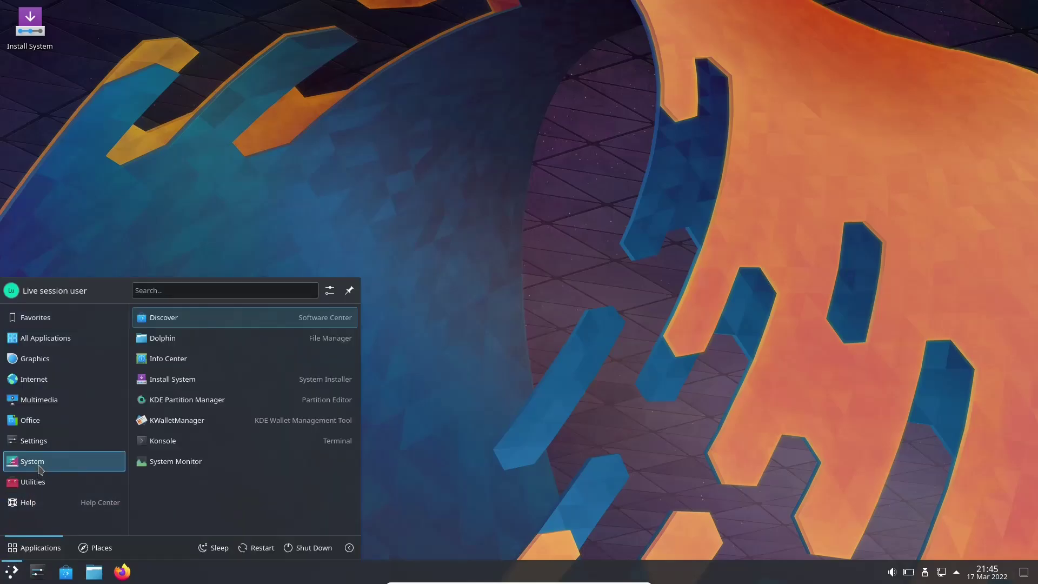
# - Dismiss the Kickoff launcher menu by clicking the empty desktop
pyautogui.moveTo(38, 489)
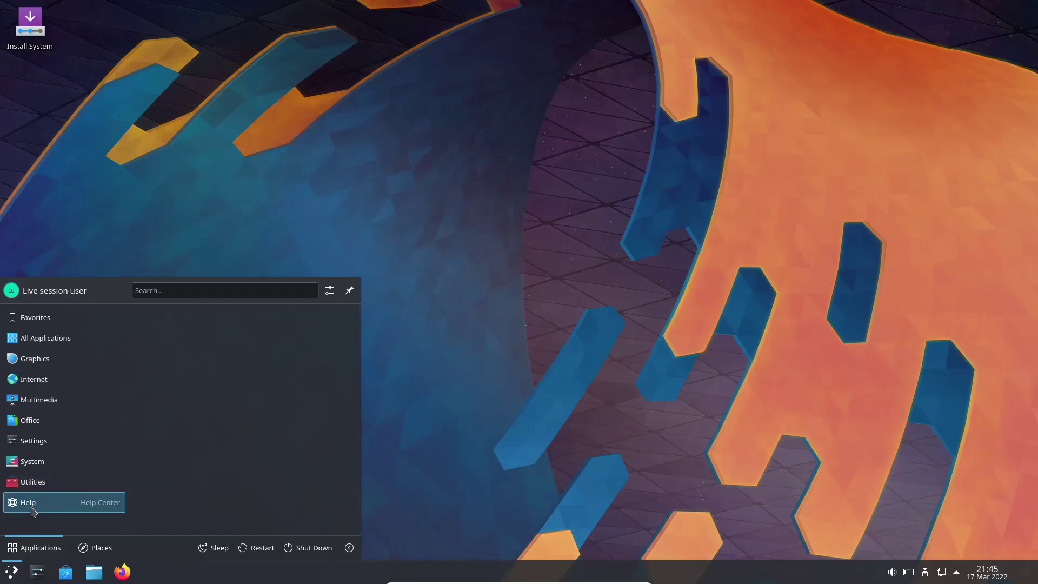
pyautogui.click(517, 441)
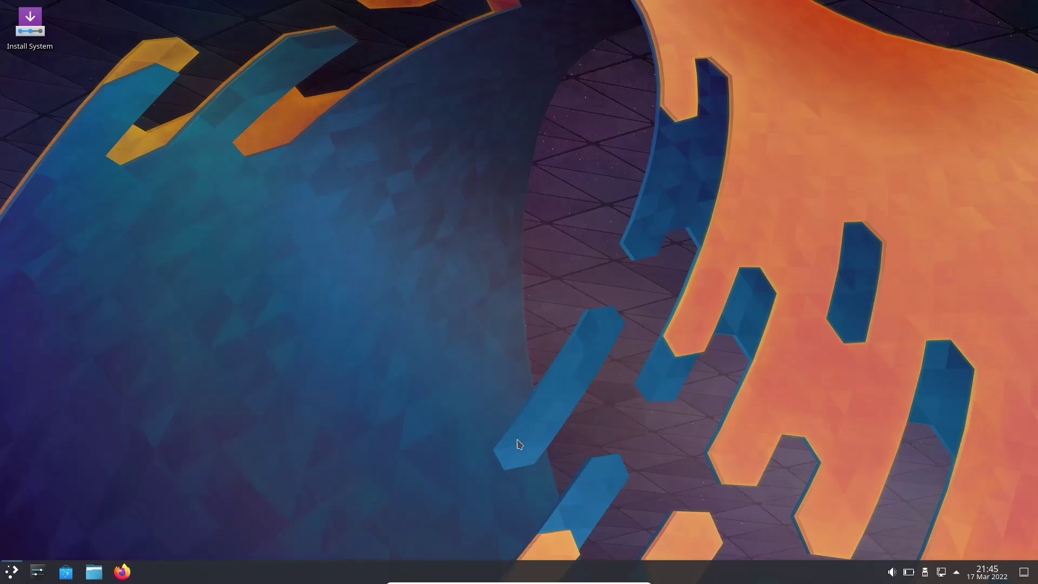